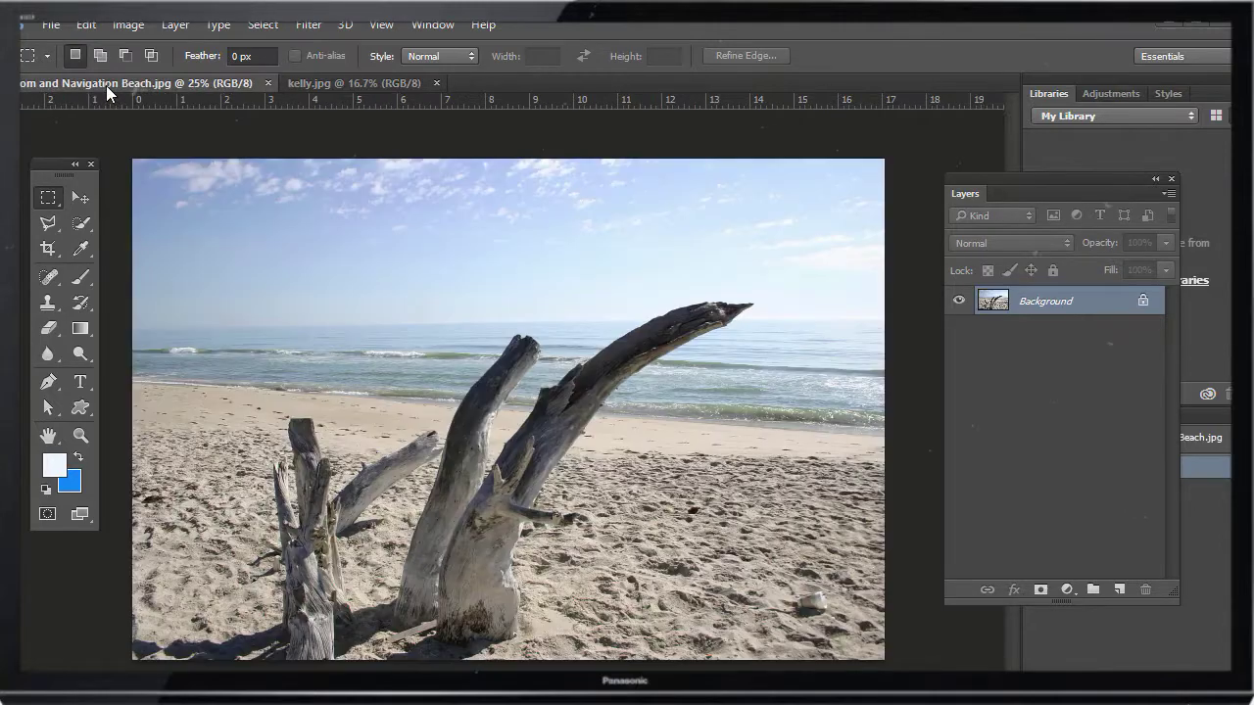
Switch to the kelly.jpg document and open the Levels adjustment, moving its dialog clear of the photo.
left_click(348, 85)
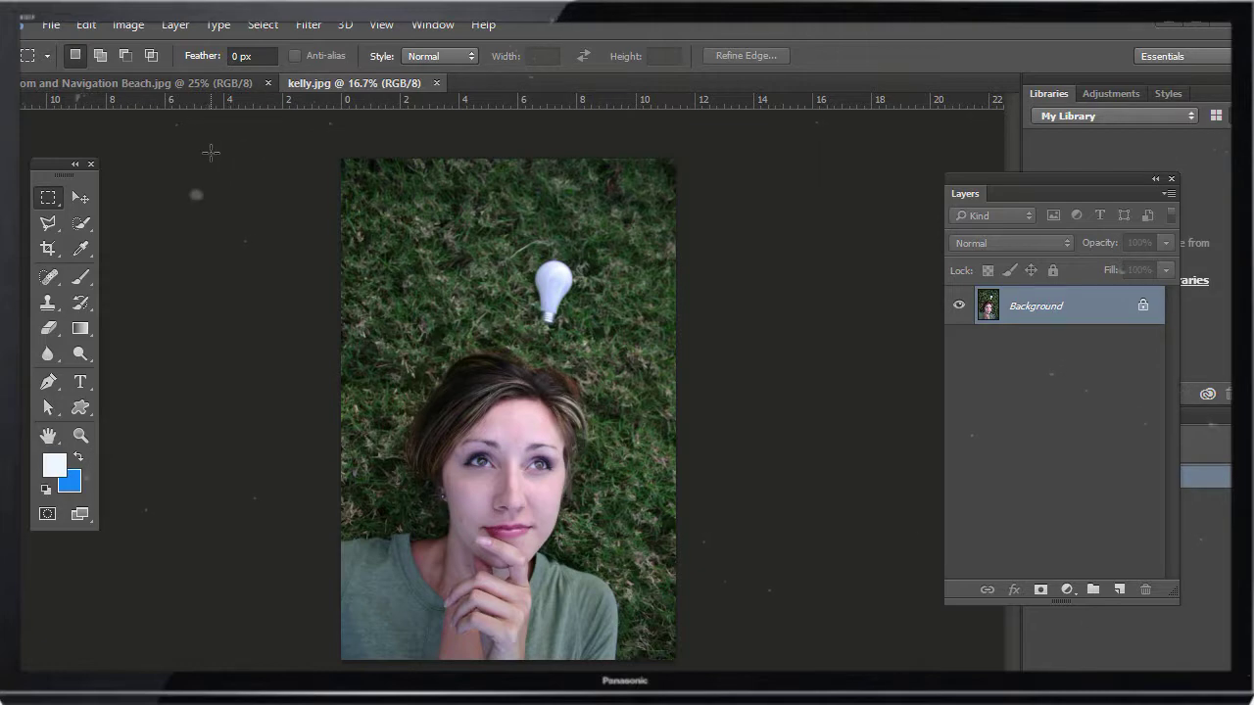
left_click(125, 27)
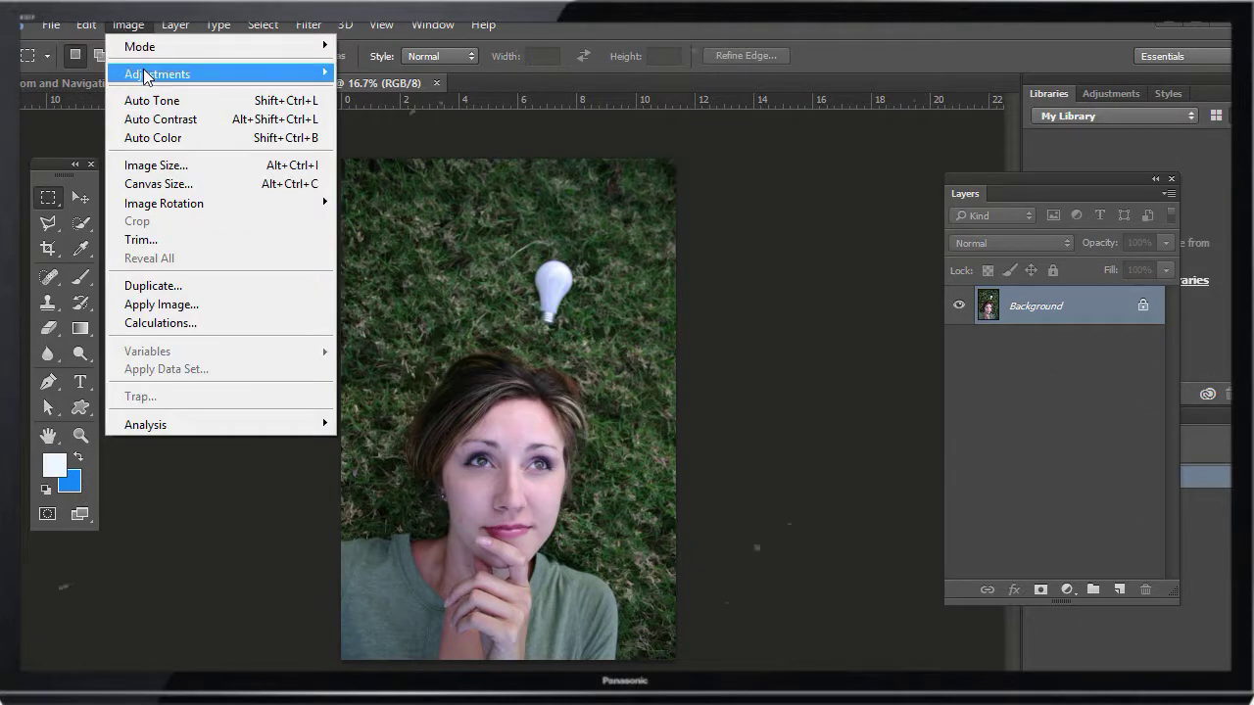
mouse_move(145, 76)
left_click(382, 94)
left_click_drag(180, 173, 227, 225)
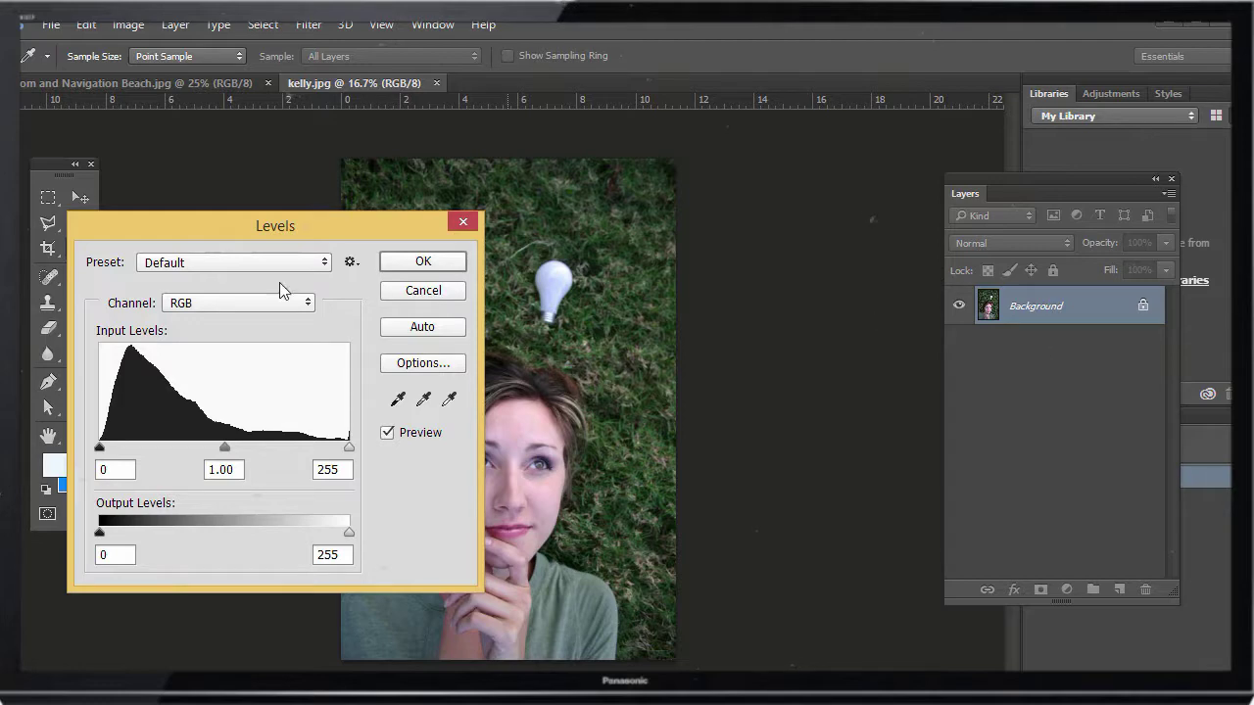
left_click_drag(413, 235, 621, 199)
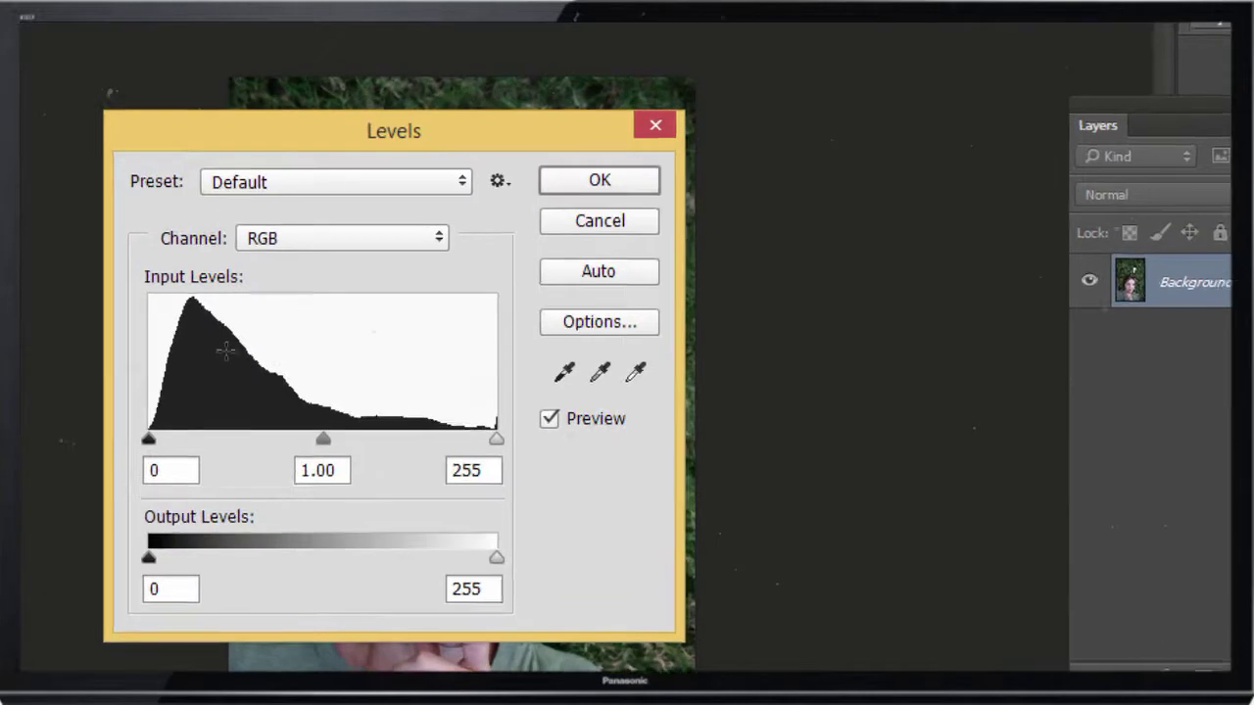
Brighten the midtones to an input level of 1.40 and compare the photo with the preview off and on.
left_click(409, 419)
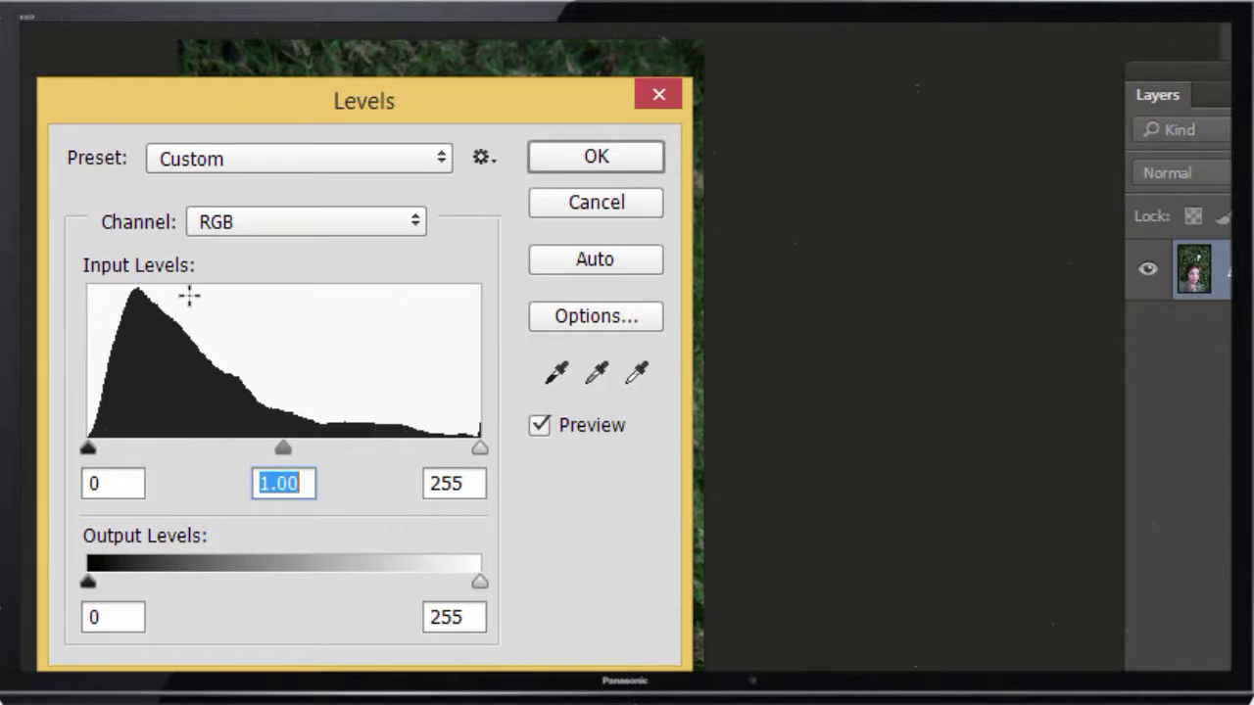
left_click_drag(285, 451, 282, 451)
left_click_drag(326, 115, 684, 83)
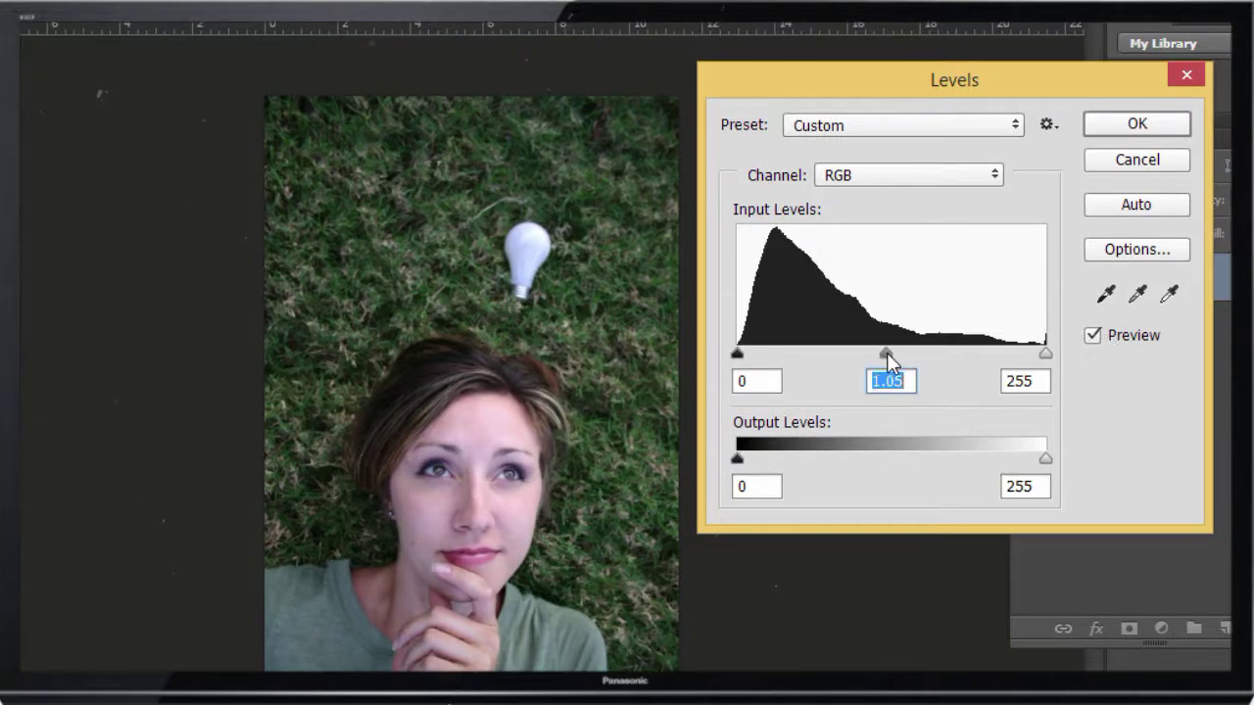
left_click_drag(874, 349, 850, 351)
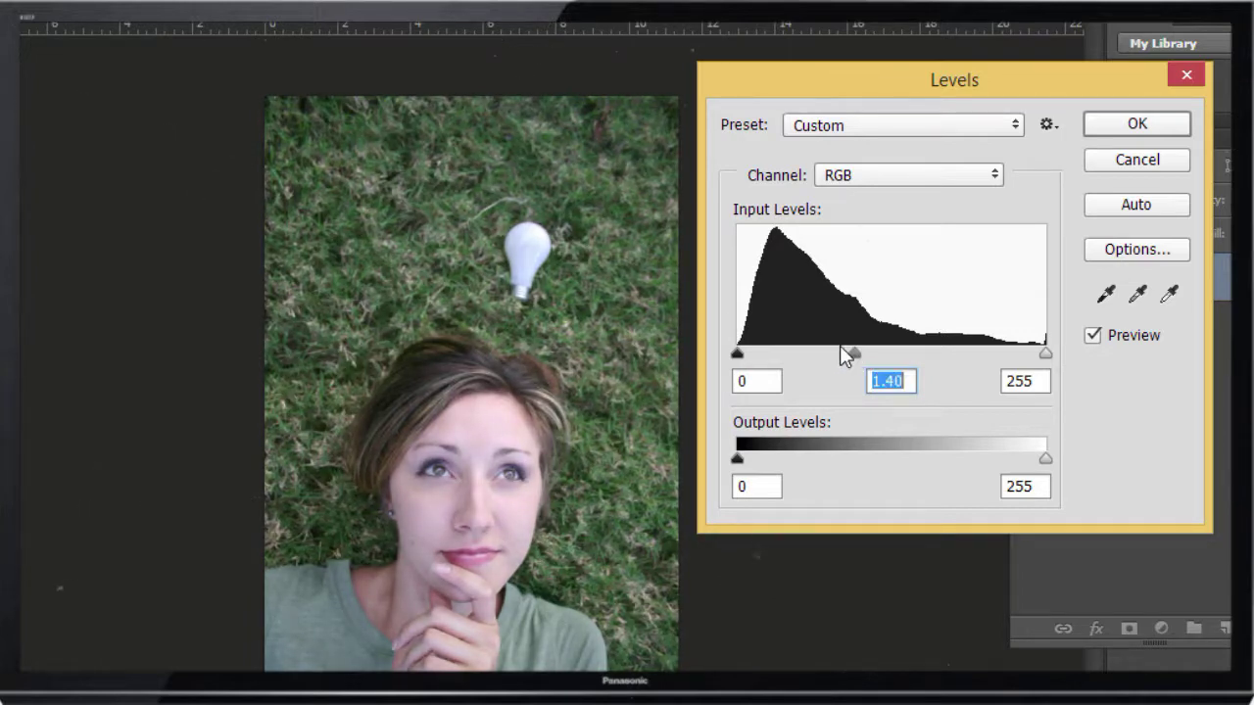
left_click(1093, 336)
left_click(1093, 336)
left_click(1093, 336)
left_click(1093, 336)
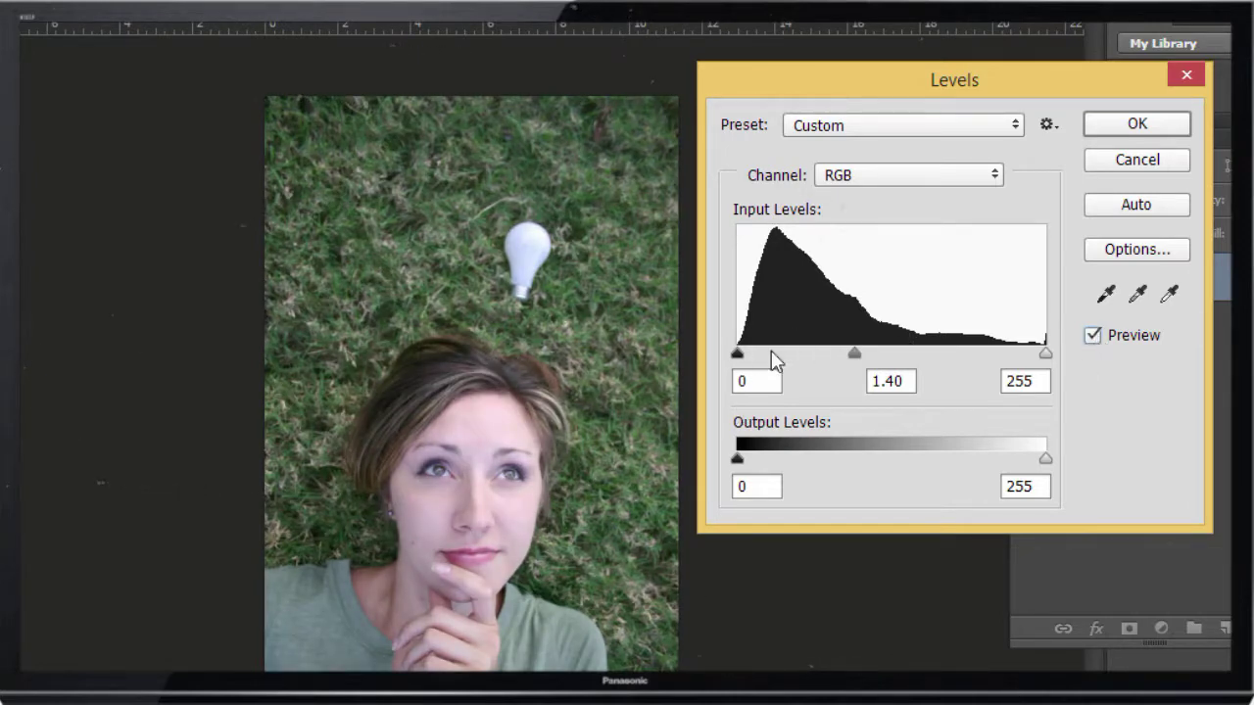
Try shifting the shadow and highlight input levels inward and restore them to 0 and 255.
left_click_drag(738, 354, 675, 351)
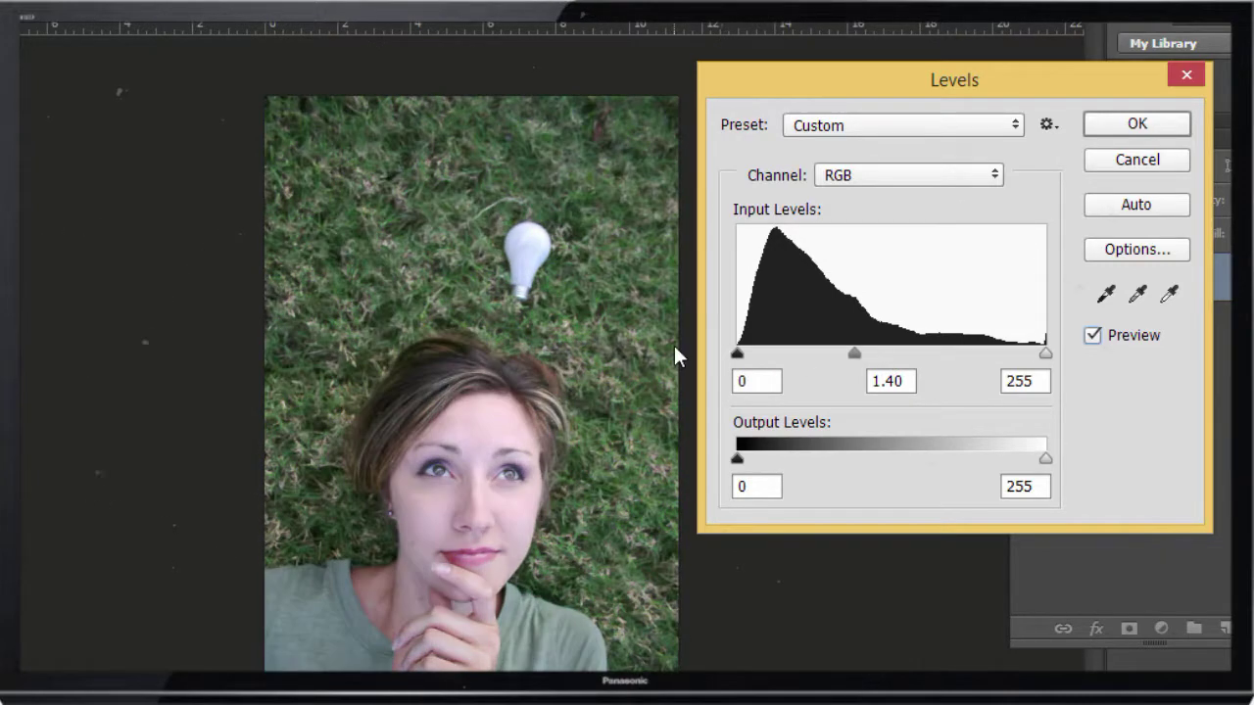
left_click(1047, 353)
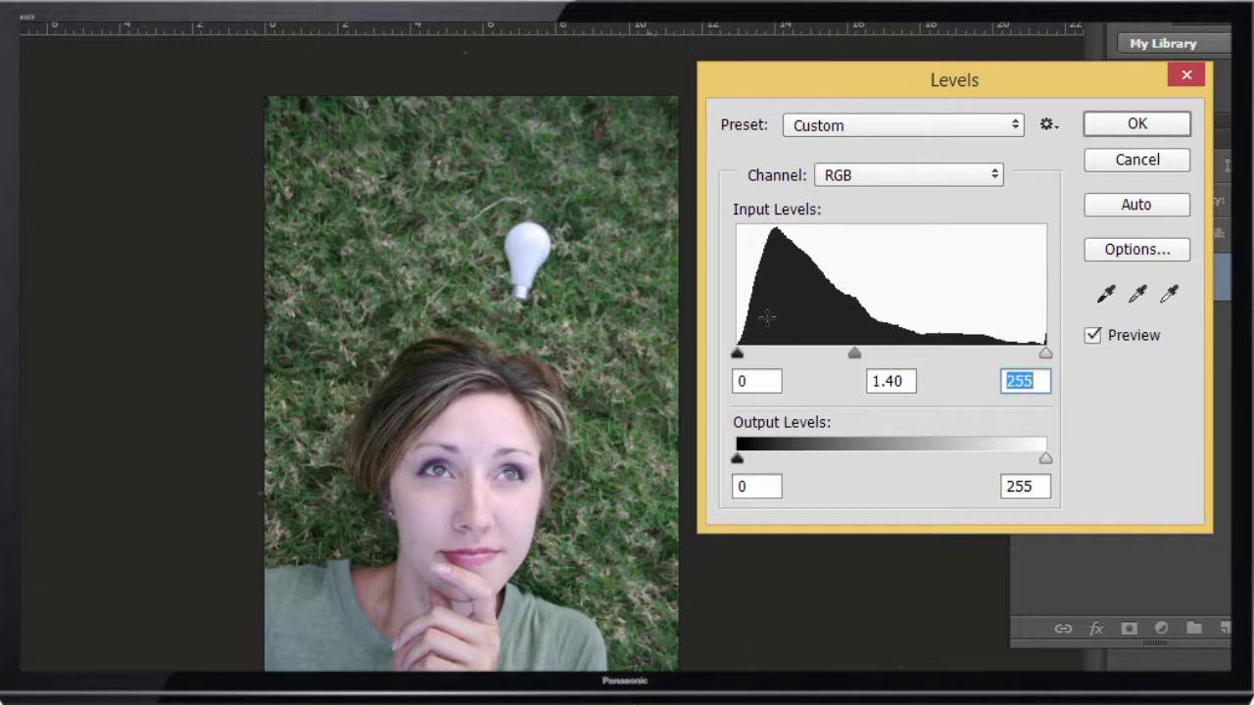
mouse_move(740, 355)
left_mouse_down()
mouse_move(753, 359)
mouse_move(735, 355)
left_mouse_up()
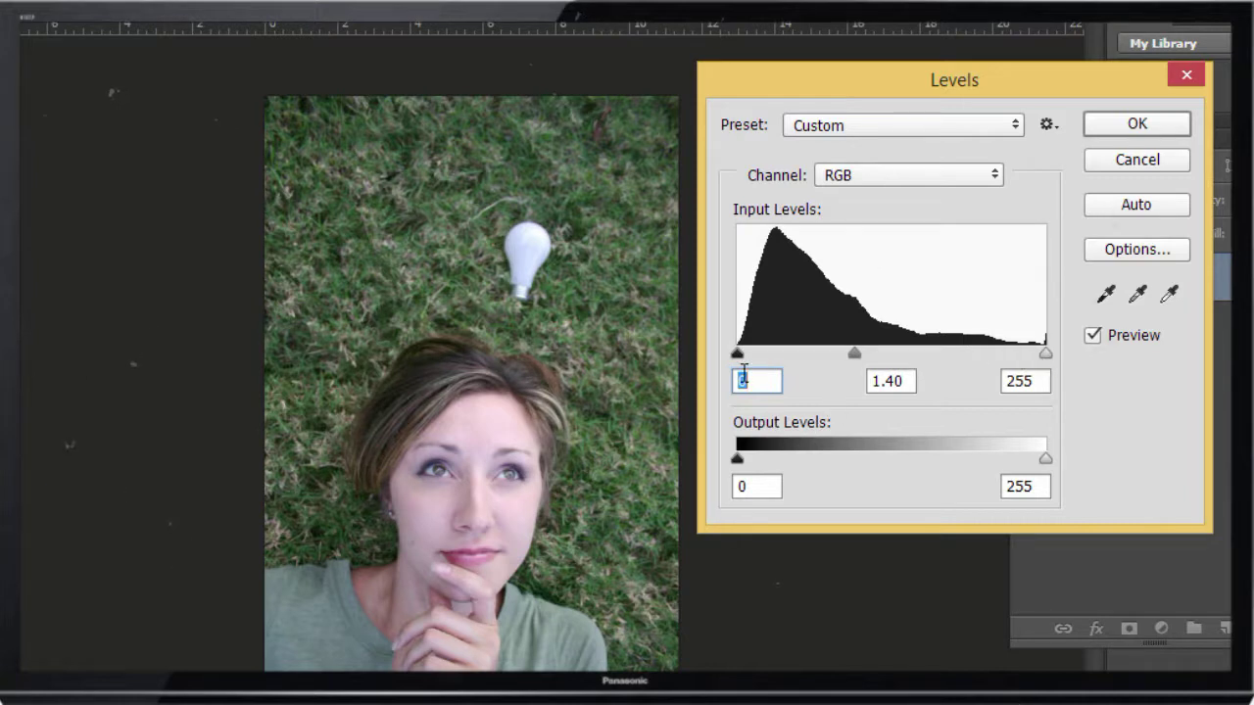
left_click_drag(923, 86, 804, 104)
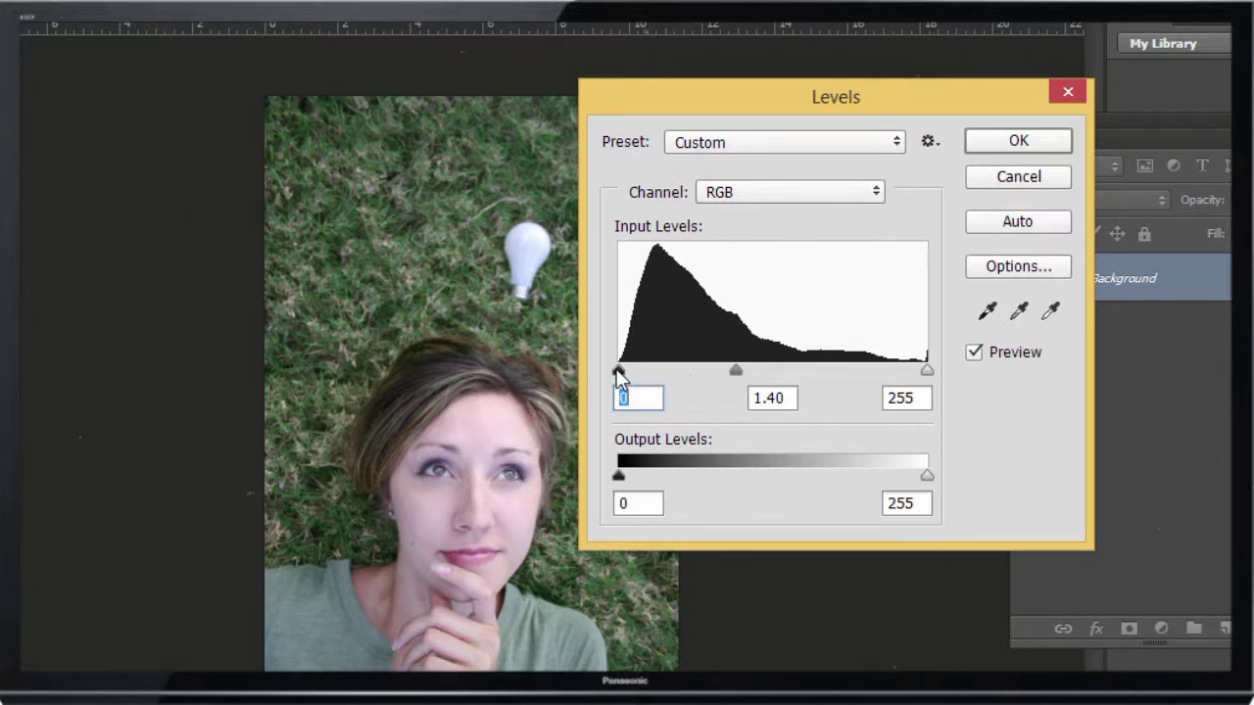
mouse_move(617, 370)
left_mouse_down()
mouse_move(606, 371)
mouse_move(672, 369)
mouse_move(635, 372)
left_mouse_up()
mouse_move(618, 371)
left_mouse_down()
mouse_move(693, 372)
mouse_move(618, 370)
left_mouse_up()
left_click_drag(930, 370, 787, 372)
left_click_drag(862, 385, 932, 389)
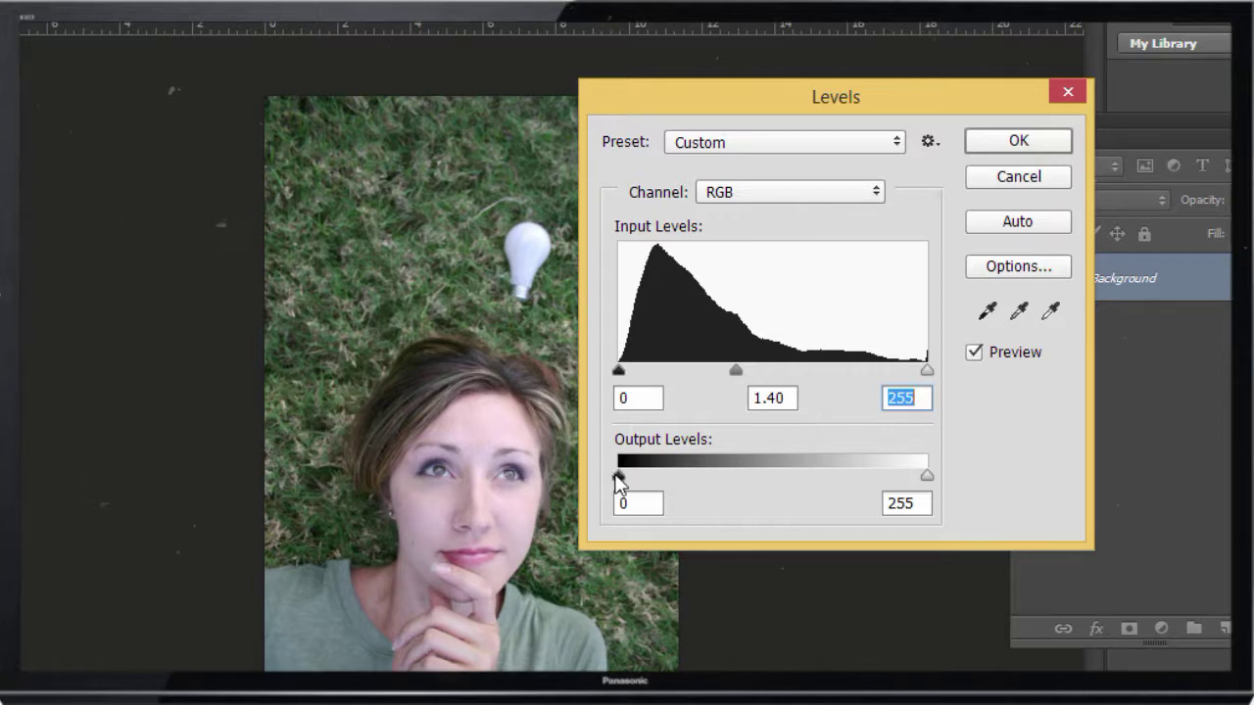
Try out the black and white output levels, leaving both input and output ranges at 0 to 255.
mouse_move(618, 479)
left_mouse_down()
mouse_move(728, 479)
mouse_move(621, 482)
left_mouse_up()
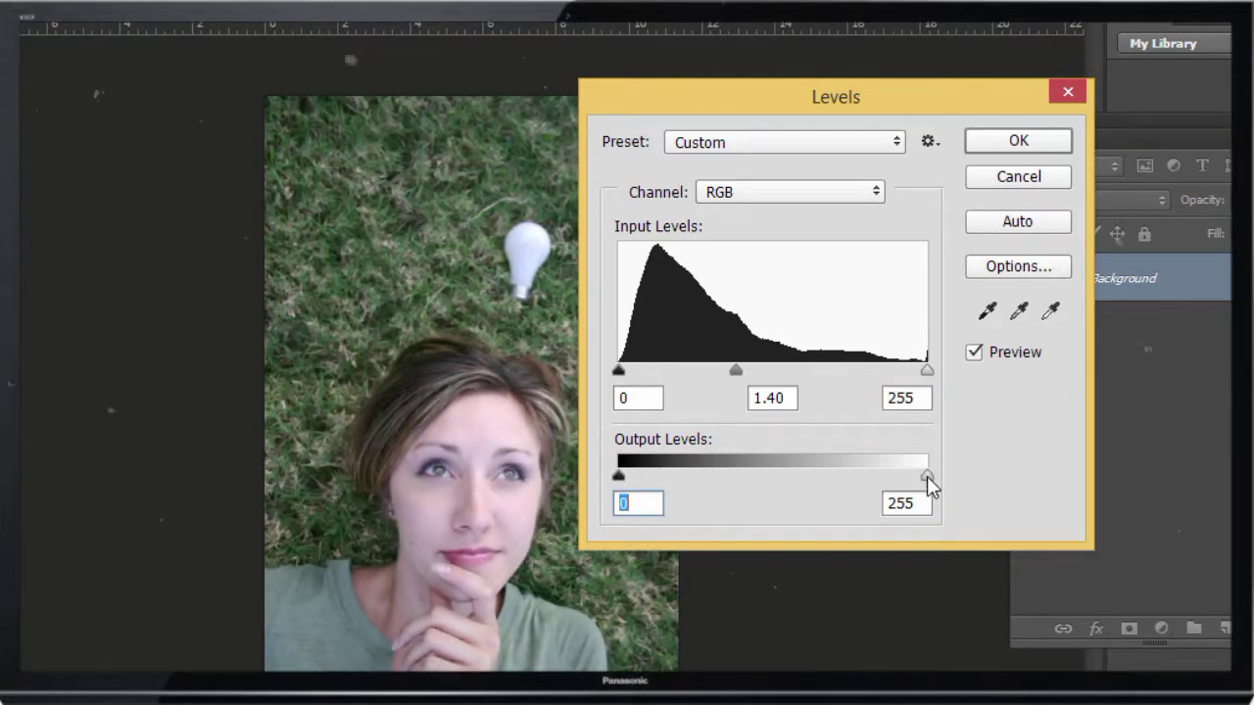
mouse_move(925, 479)
left_mouse_down()
mouse_move(841, 480)
mouse_move(931, 477)
left_mouse_up()
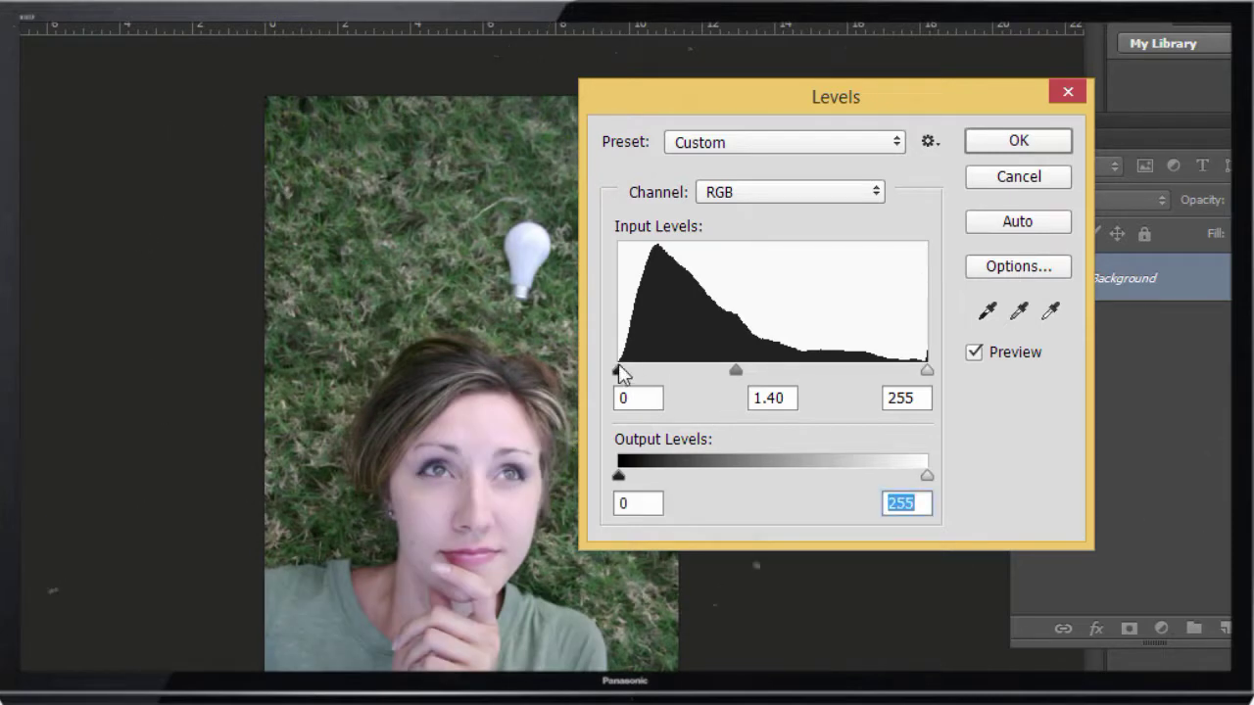
left_click_drag(619, 373, 552, 378)
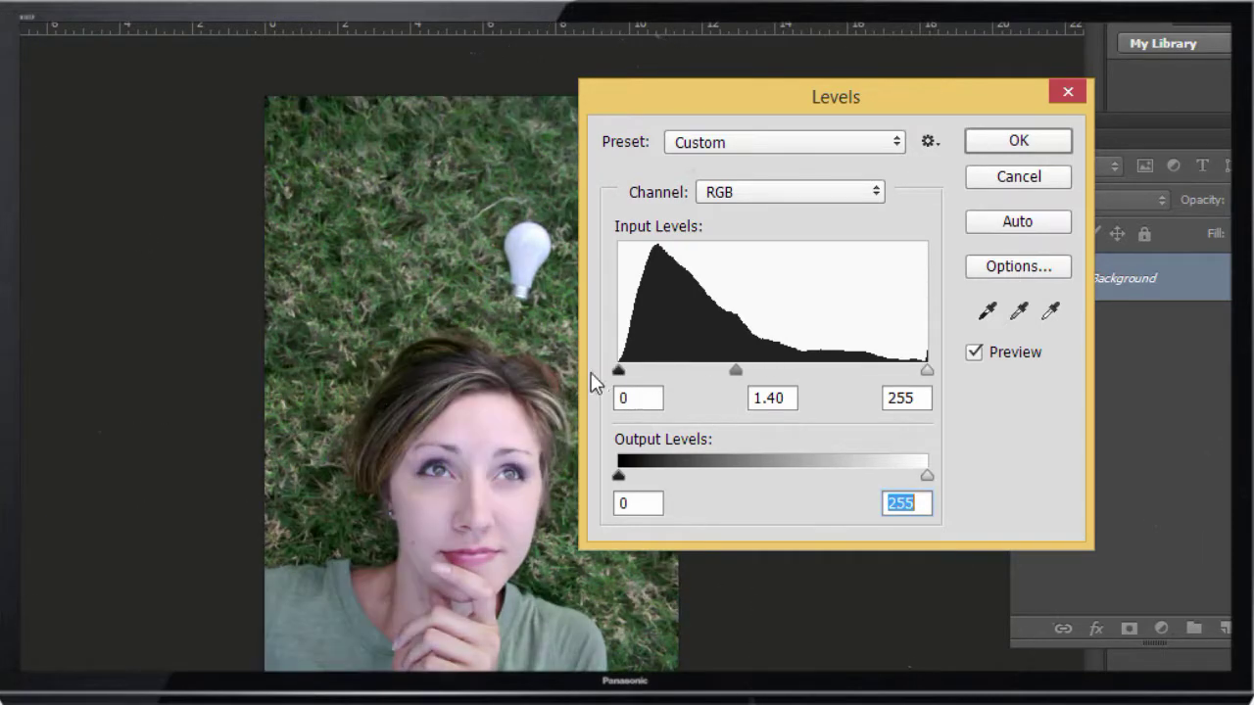
left_click_drag(927, 372, 985, 372)
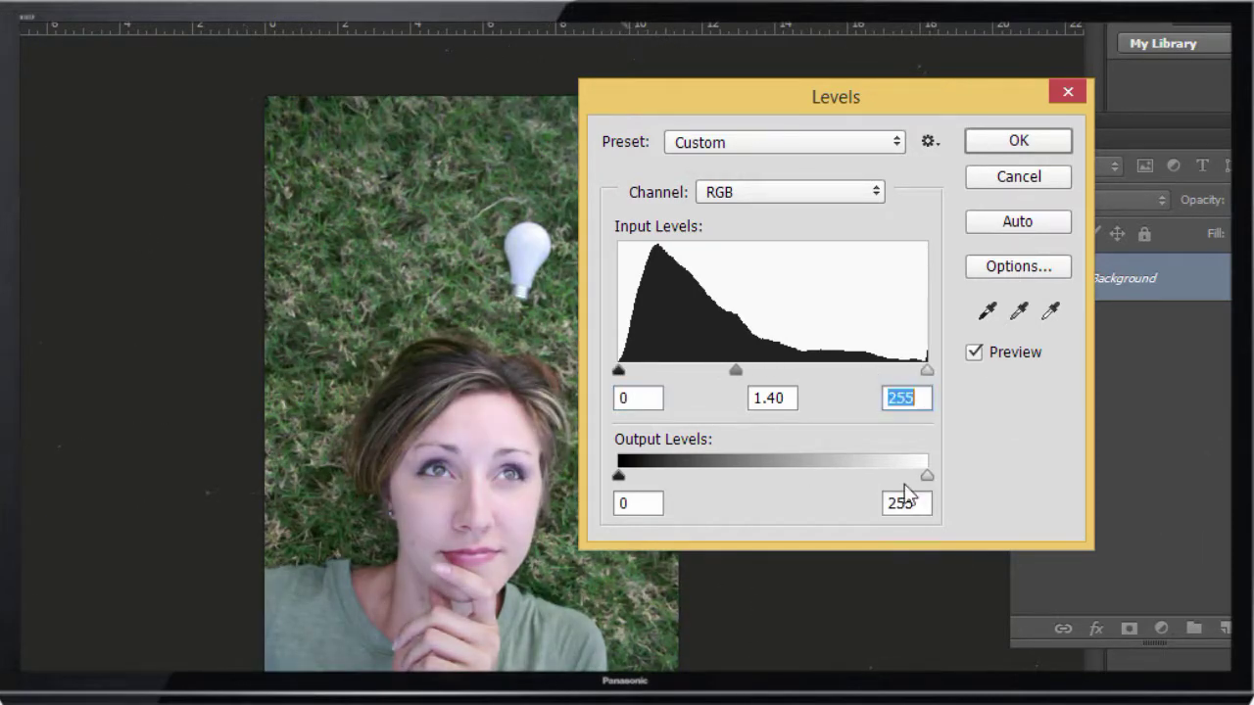
left_click_drag(931, 482, 1084, 498)
left_click_drag(627, 481, 584, 431)
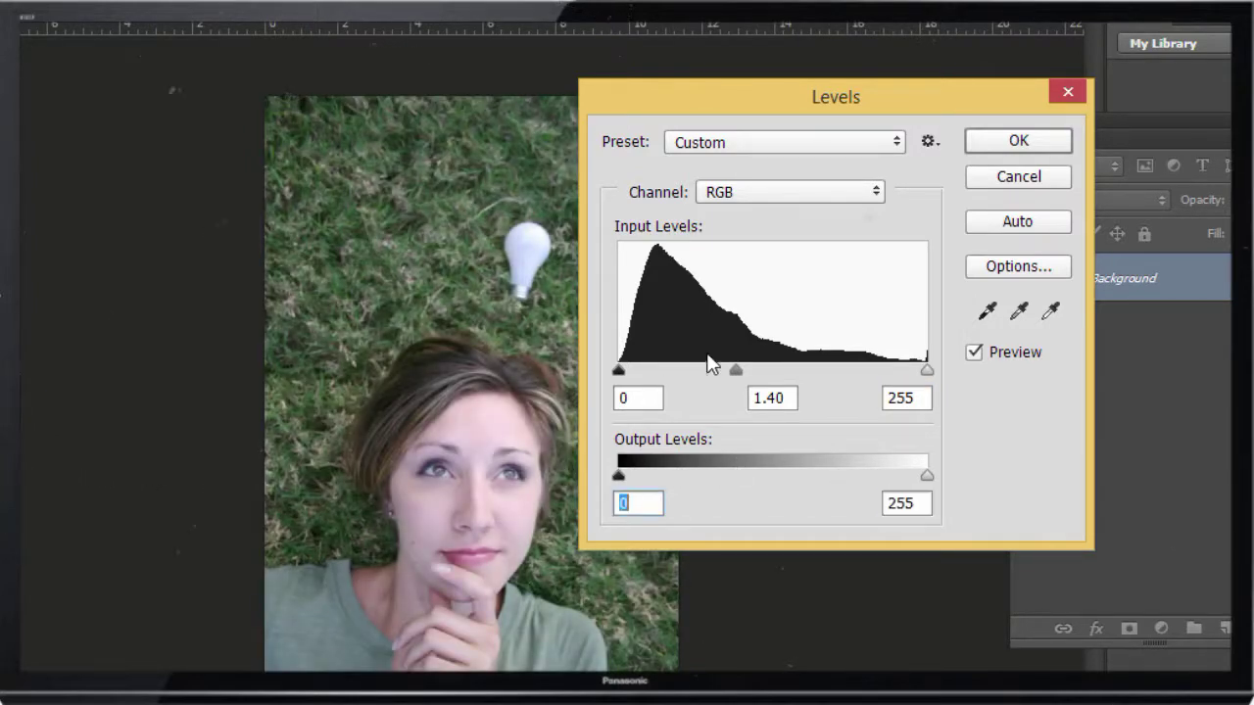
Examine the Red, Green and Blue channel histograms and return to the RGB channel.
left_click(762, 194)
left_click(751, 237)
left_click(757, 201)
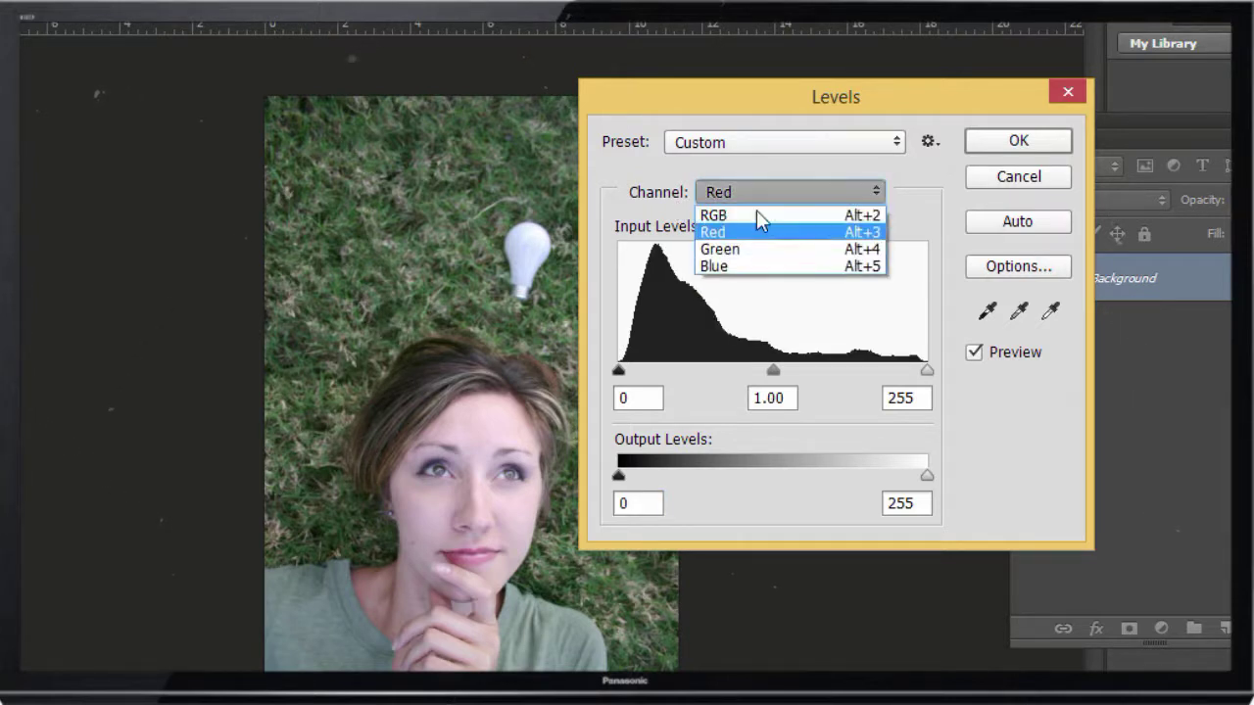
left_click(754, 249)
left_click(756, 201)
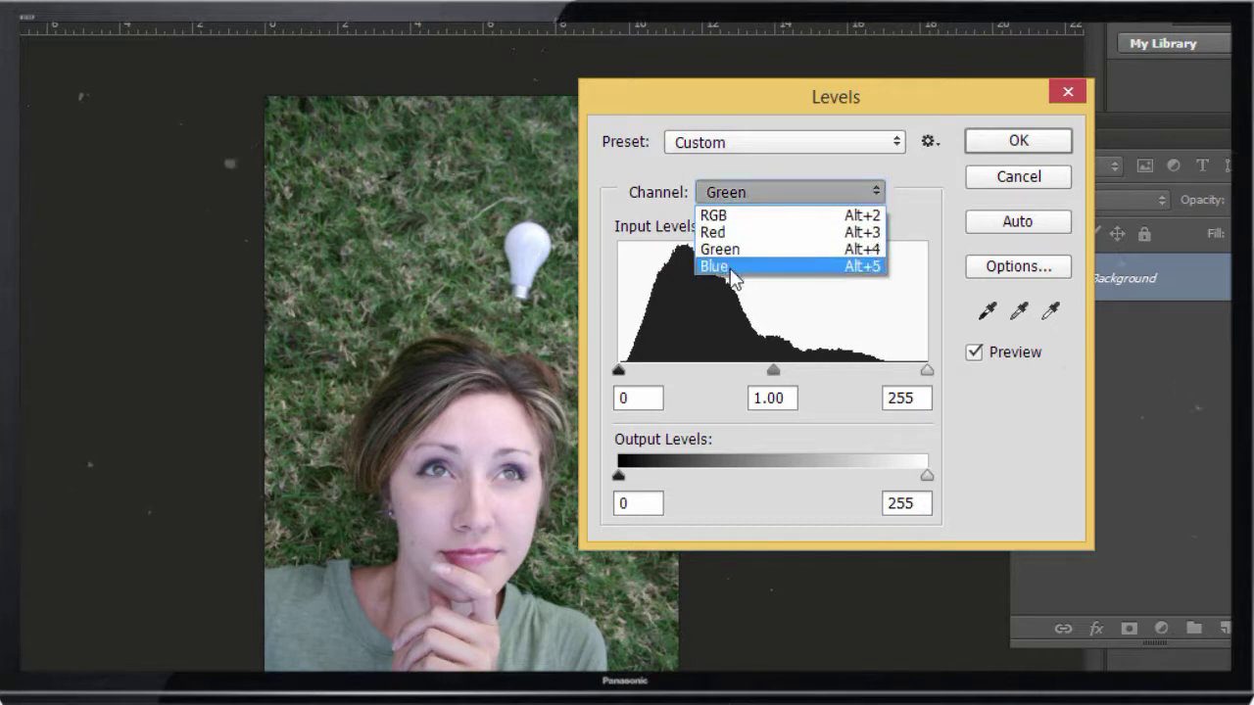
left_click(737, 267)
left_click(774, 193)
left_click(764, 215)
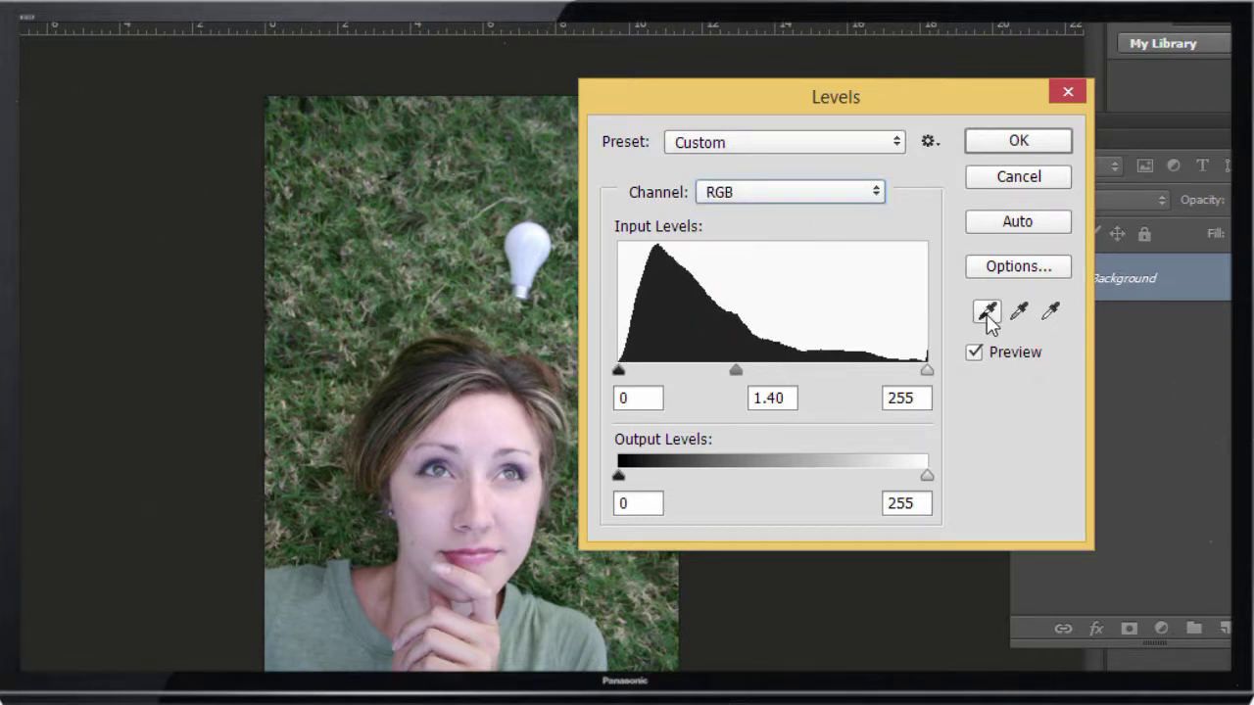
Set the black point by sampling several spots in the photo, finishing on the woman's dark hair.
left_click(987, 313)
left_click(554, 592)
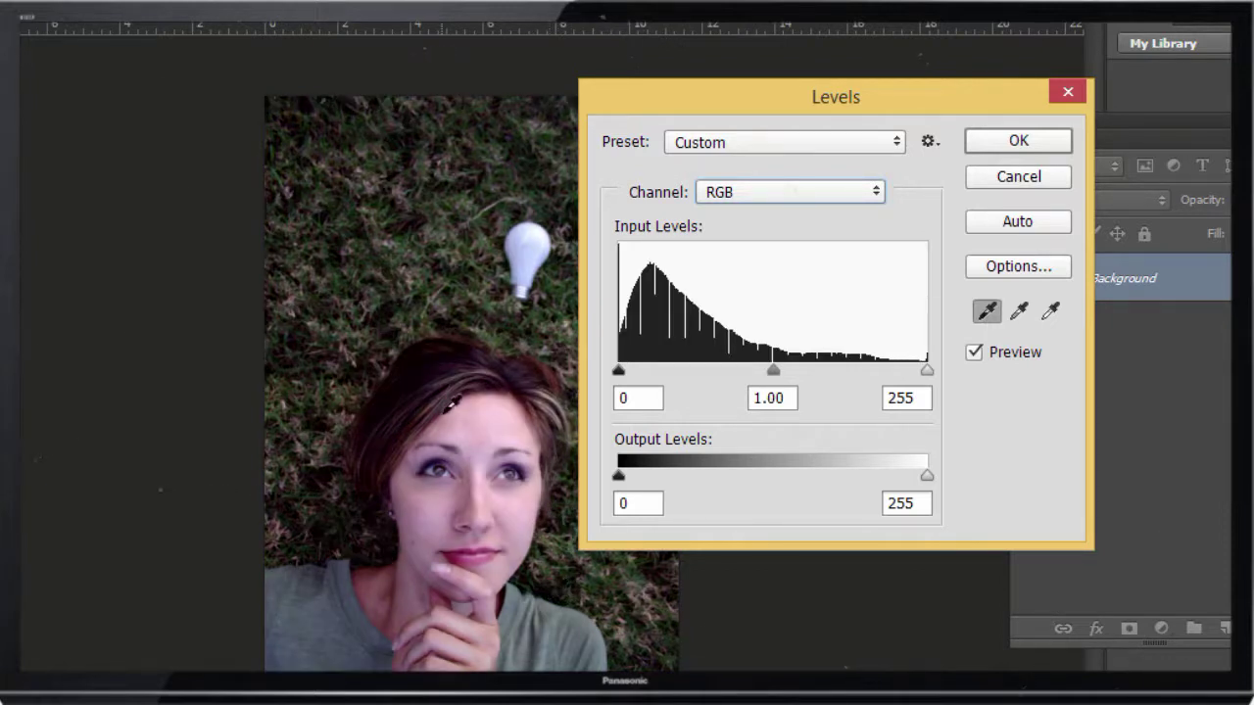
left_click(532, 243)
left_click(400, 438)
left_click(476, 437)
left_click(406, 422)
left_click(371, 499)
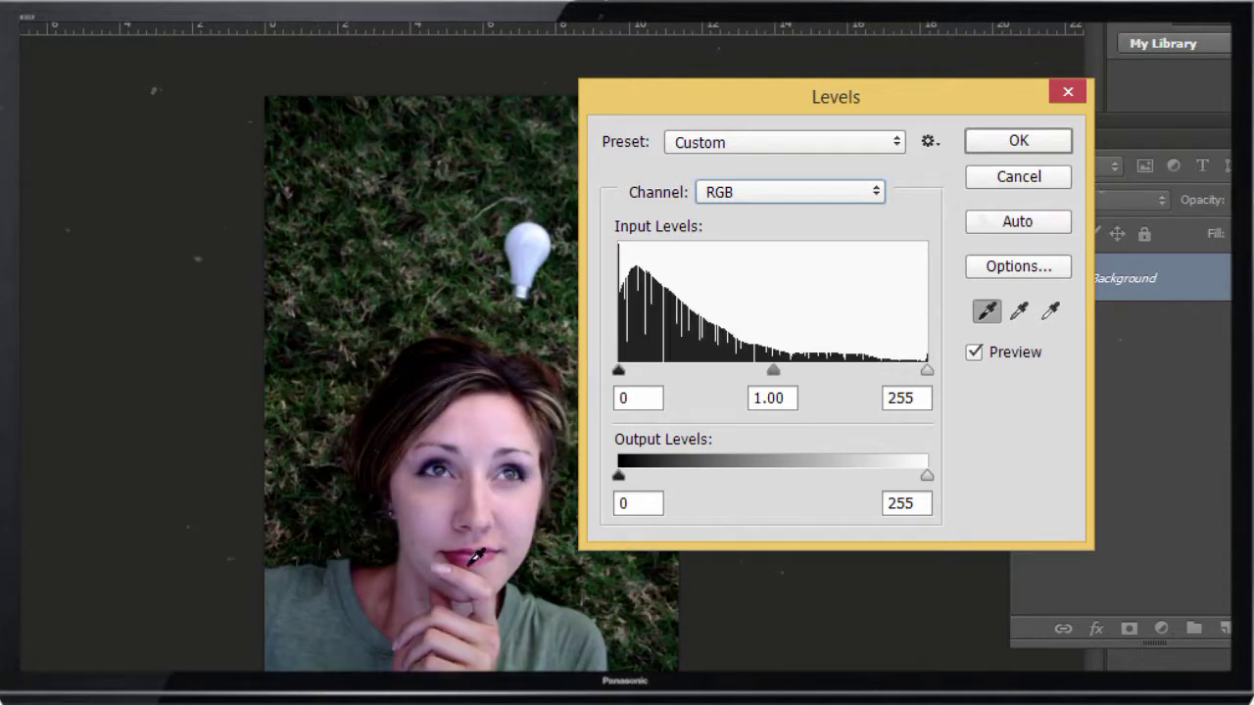
left_click(407, 360)
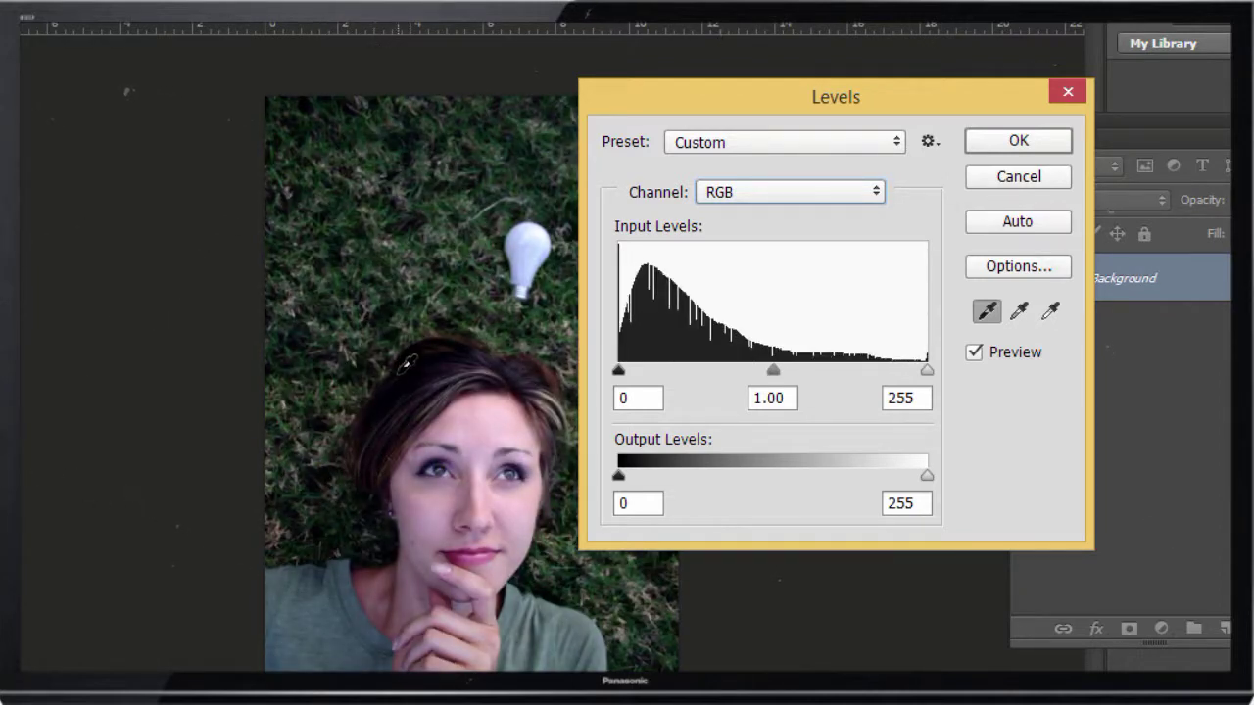
Set the white point by sampling the light bulb and compare the photo with the preview off and on.
left_click(1046, 313)
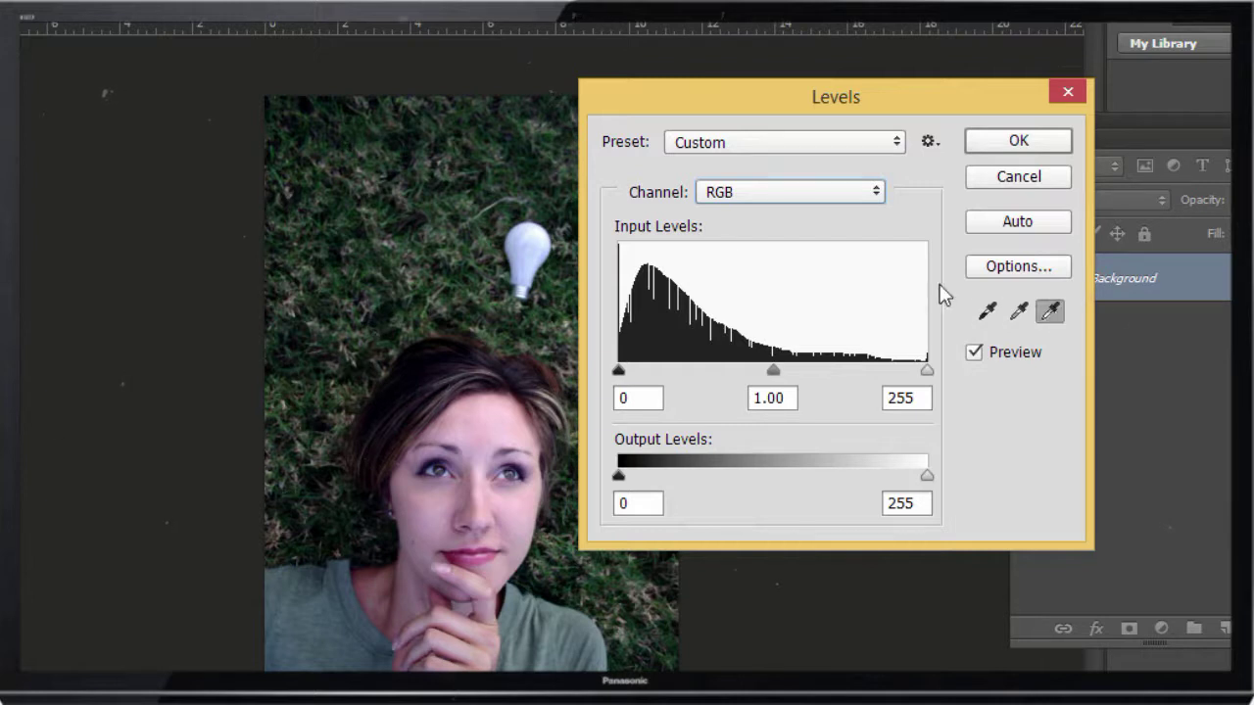
left_click(537, 226)
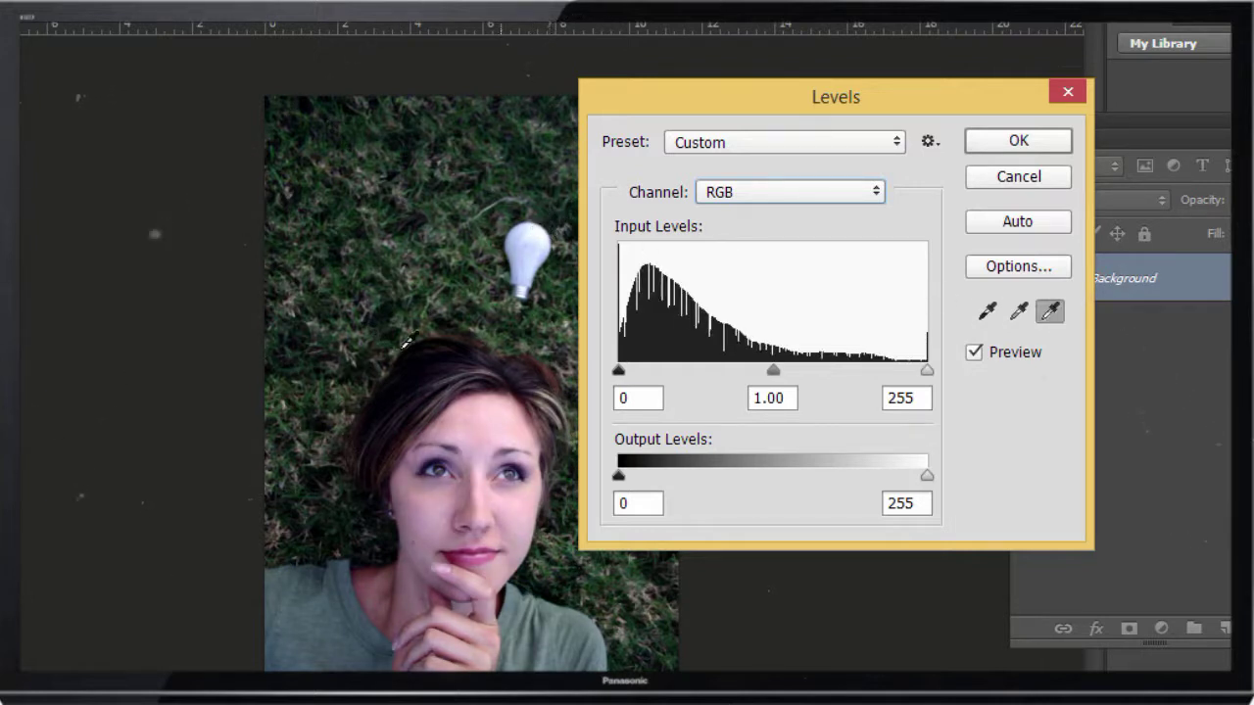
left_click(1008, 353)
left_click(1008, 353)
left_click(1008, 353)
left_click(1008, 352)
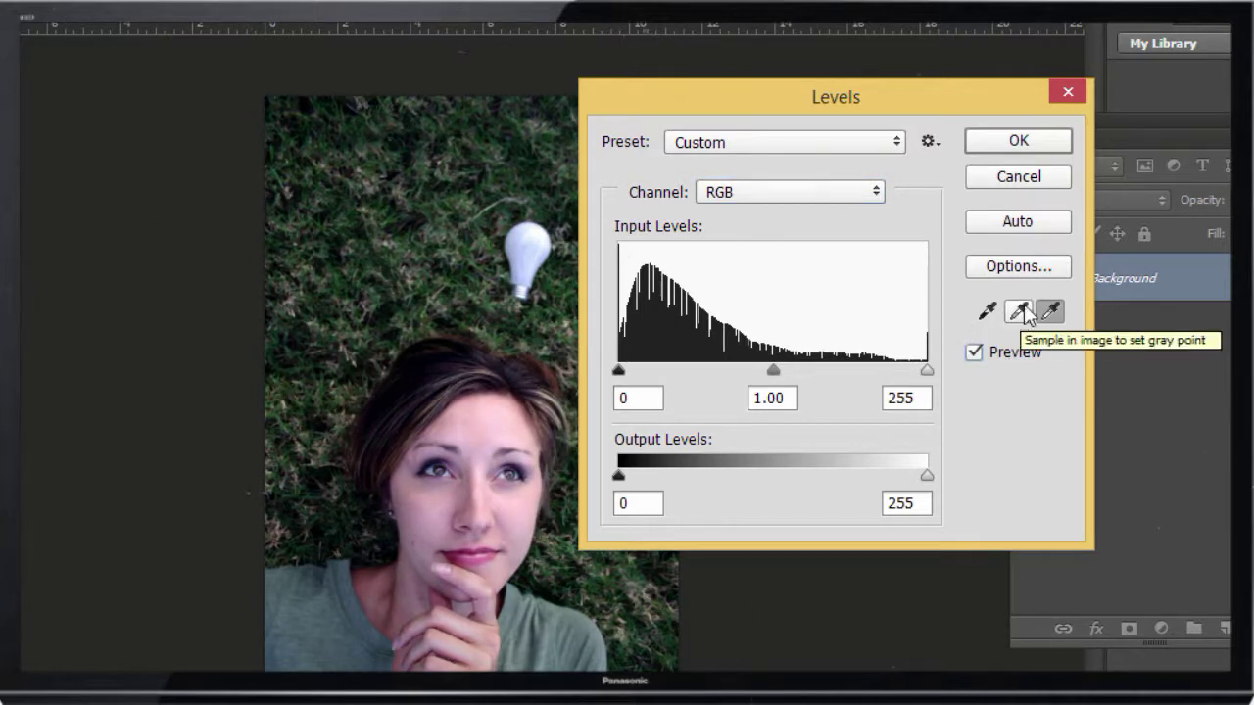
Apply the automatic levels correction and compare the photo with the preview off and on.
left_click(1017, 311)
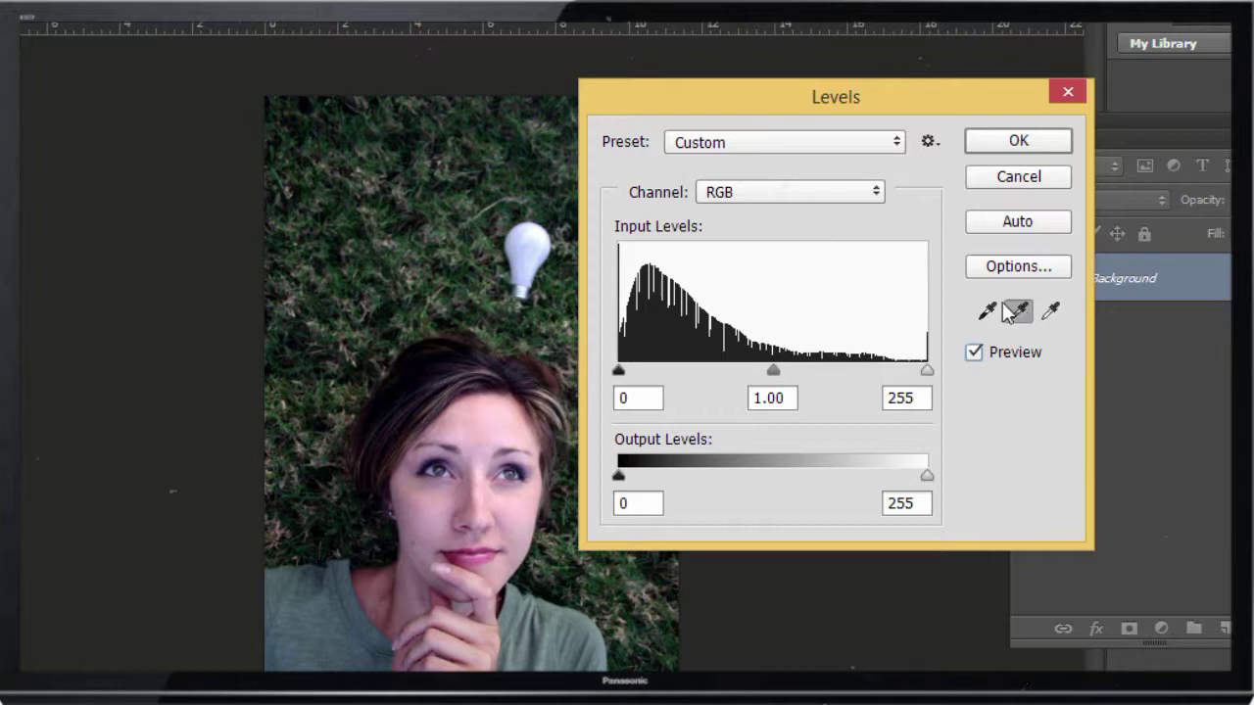
left_click(1002, 224)
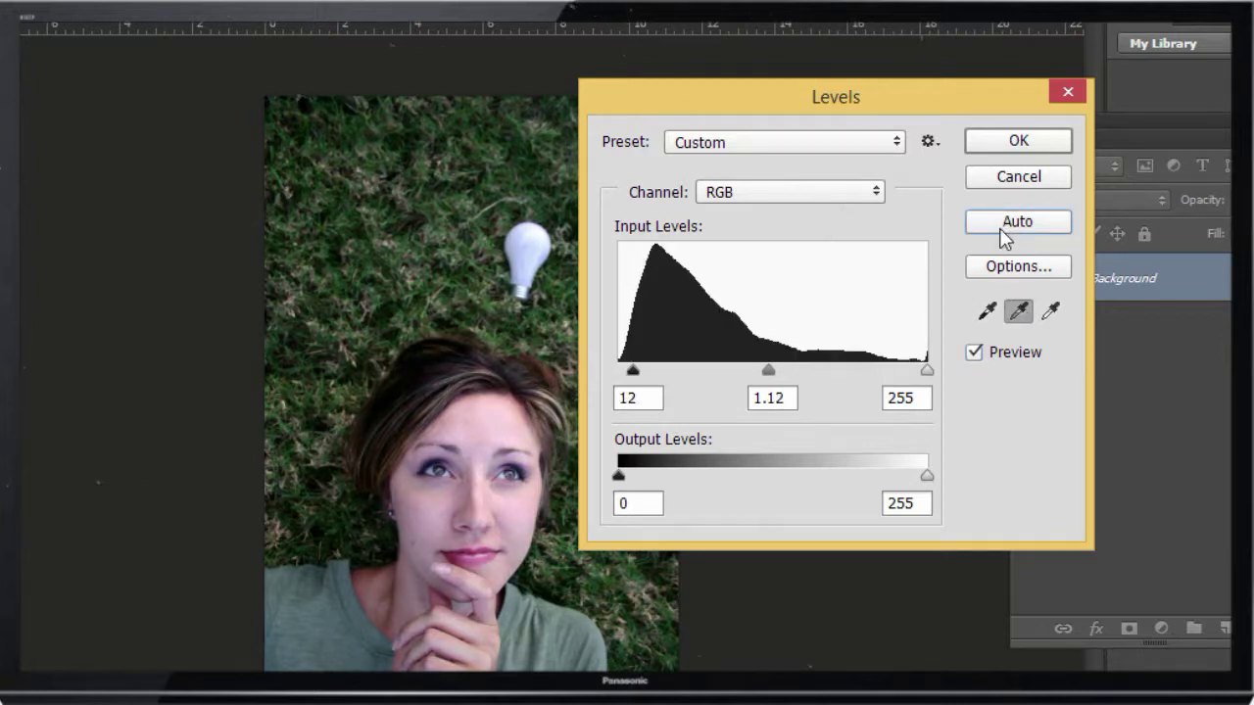
left_click(974, 354)
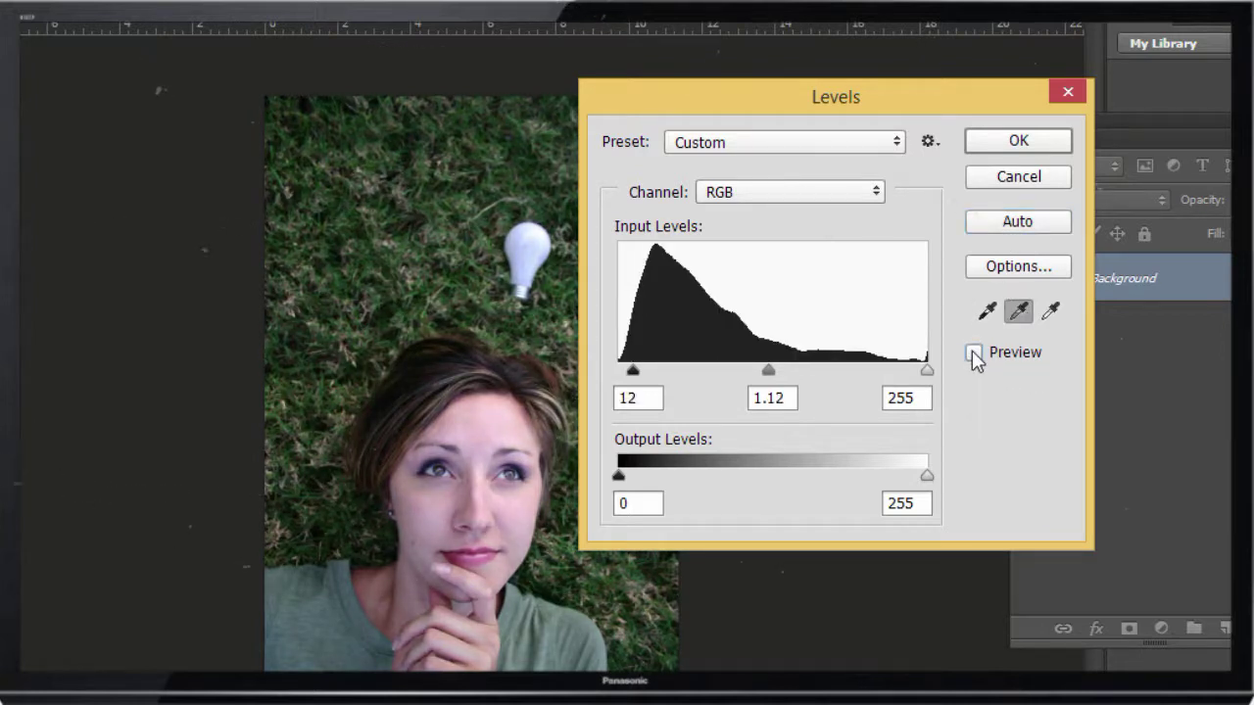
left_click(974, 354)
Set the black input level to 2 and the midtone input level to 1.27.
left_click_drag(632, 372, 620, 373)
left_click_drag(761, 374, 750, 372)
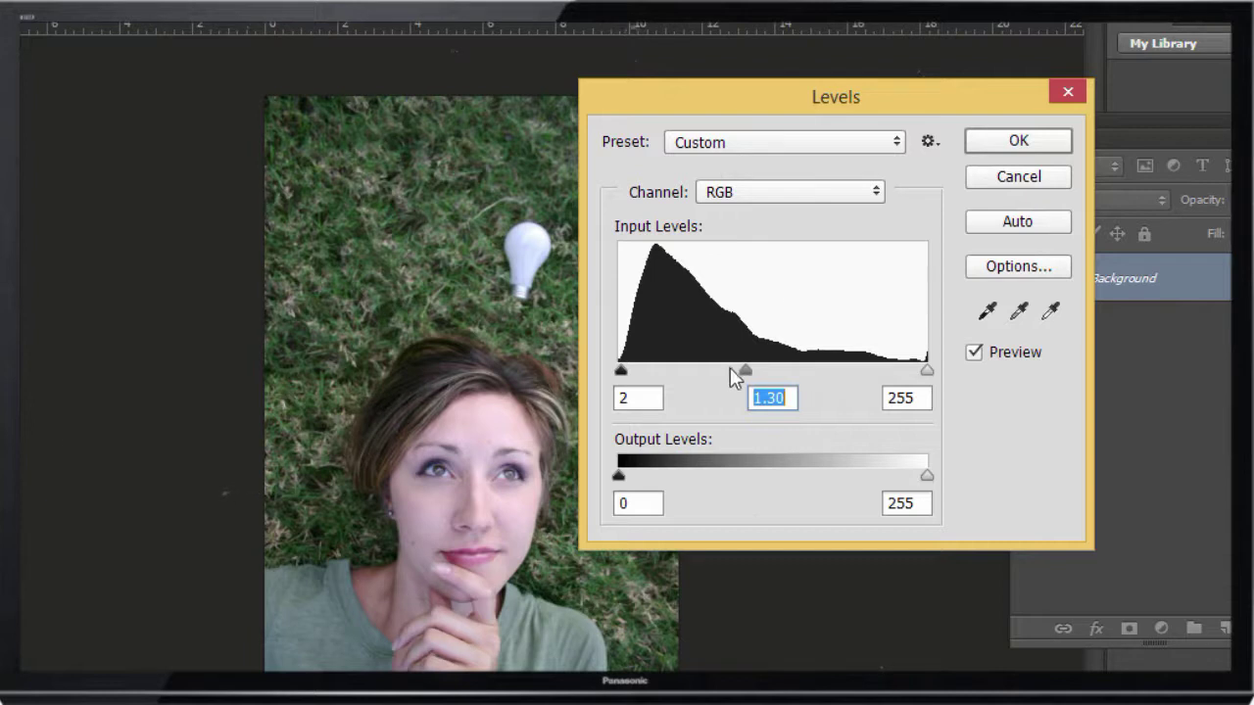
mouse_move(746, 376)
left_mouse_down()
mouse_move(732, 372)
mouse_move(749, 372)
left_mouse_up()
Look through the preset saving options and the built-in Levels presets, and cancel the adjustment.
left_click(927, 141)
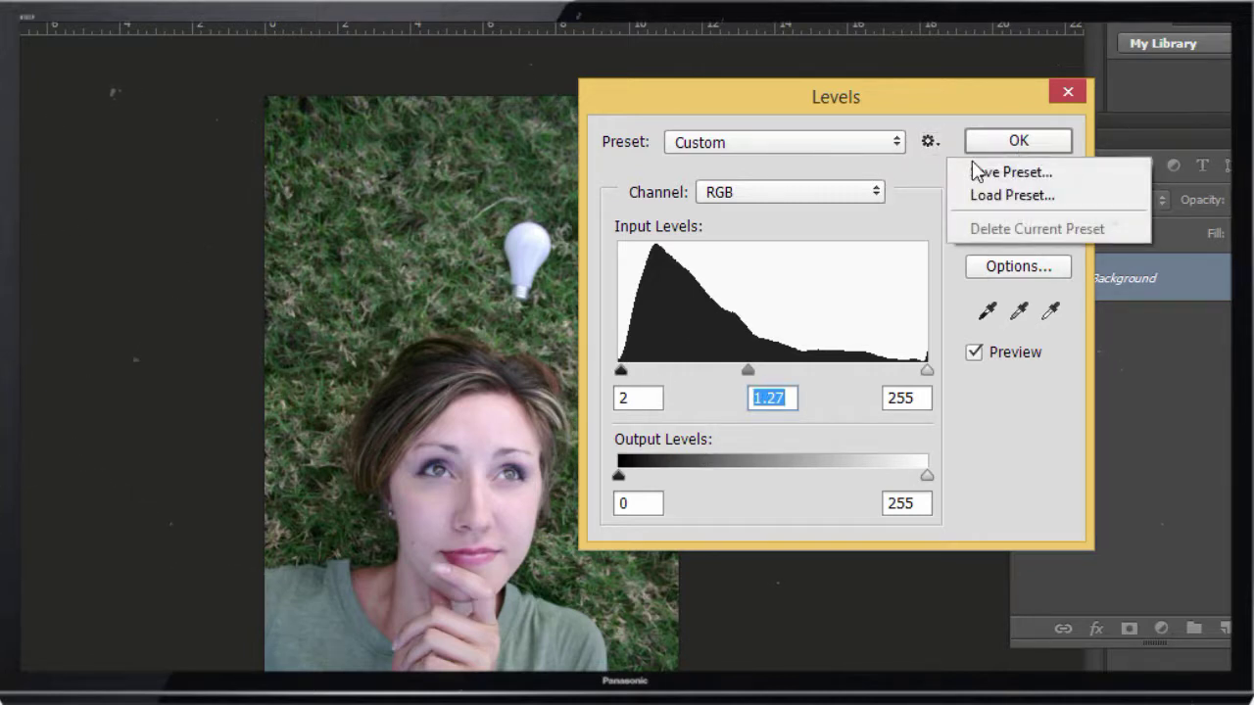
left_click(898, 145)
left_click(893, 144)
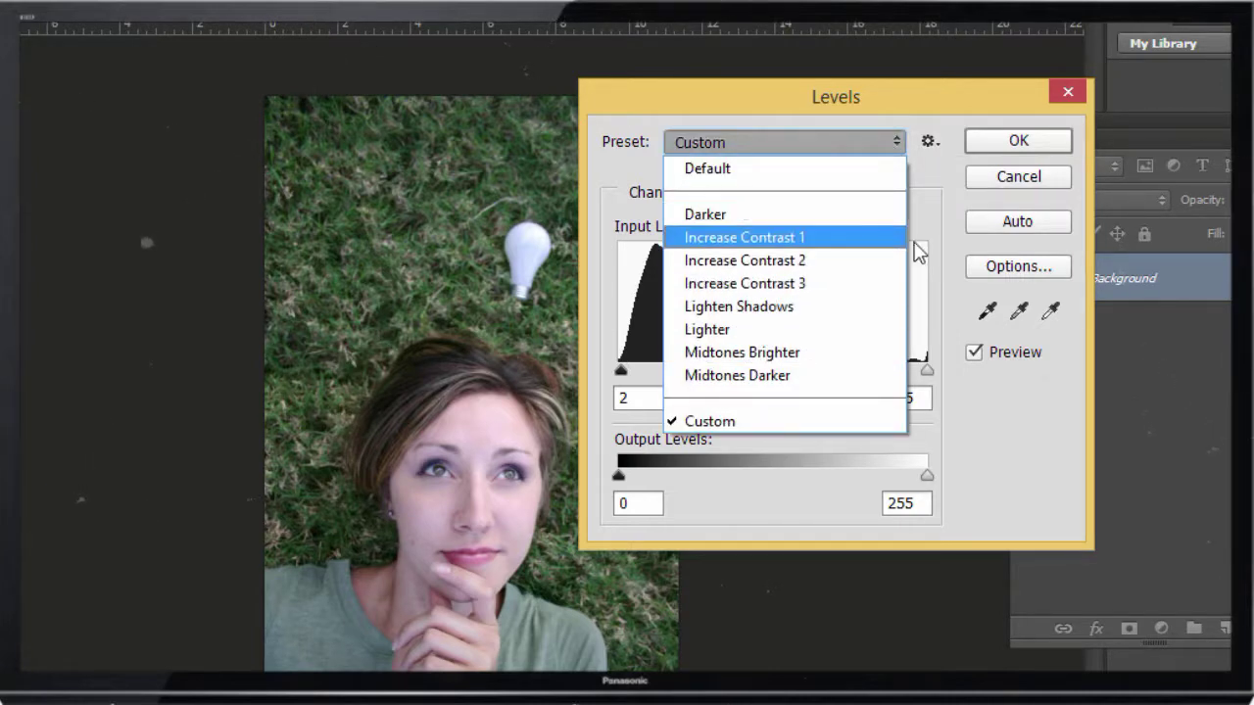
left_click(1029, 188)
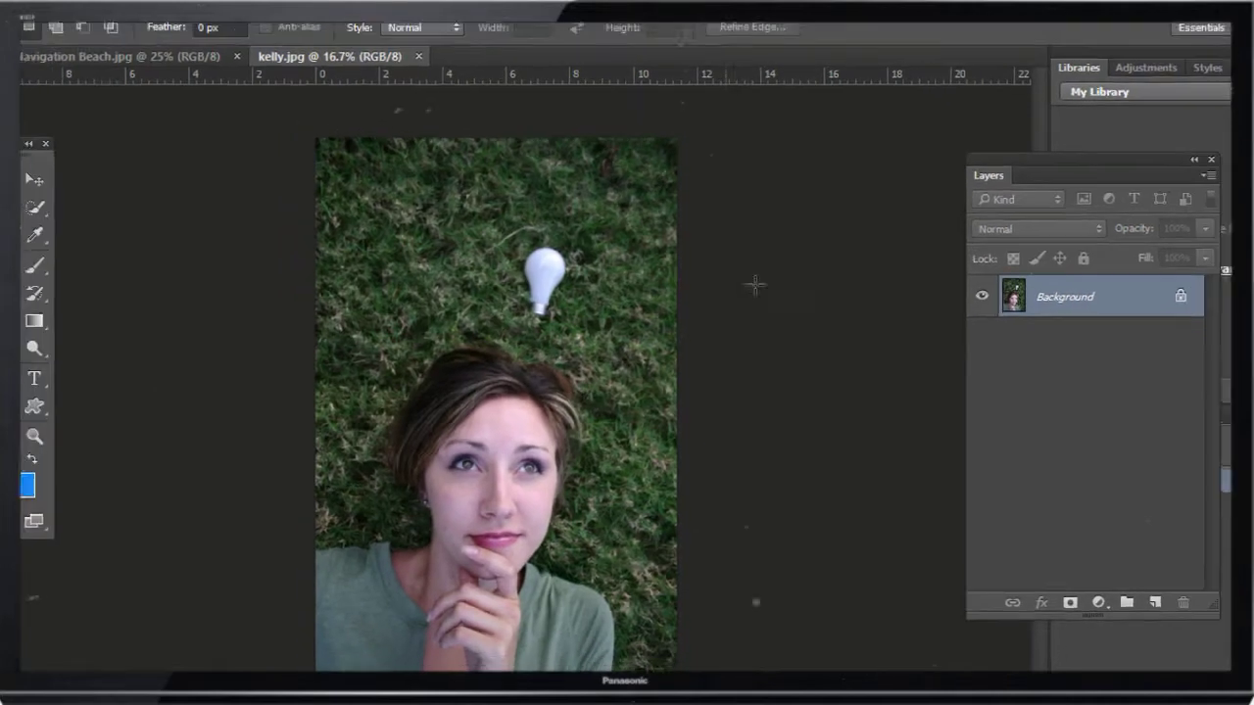
left_click(122, 26)
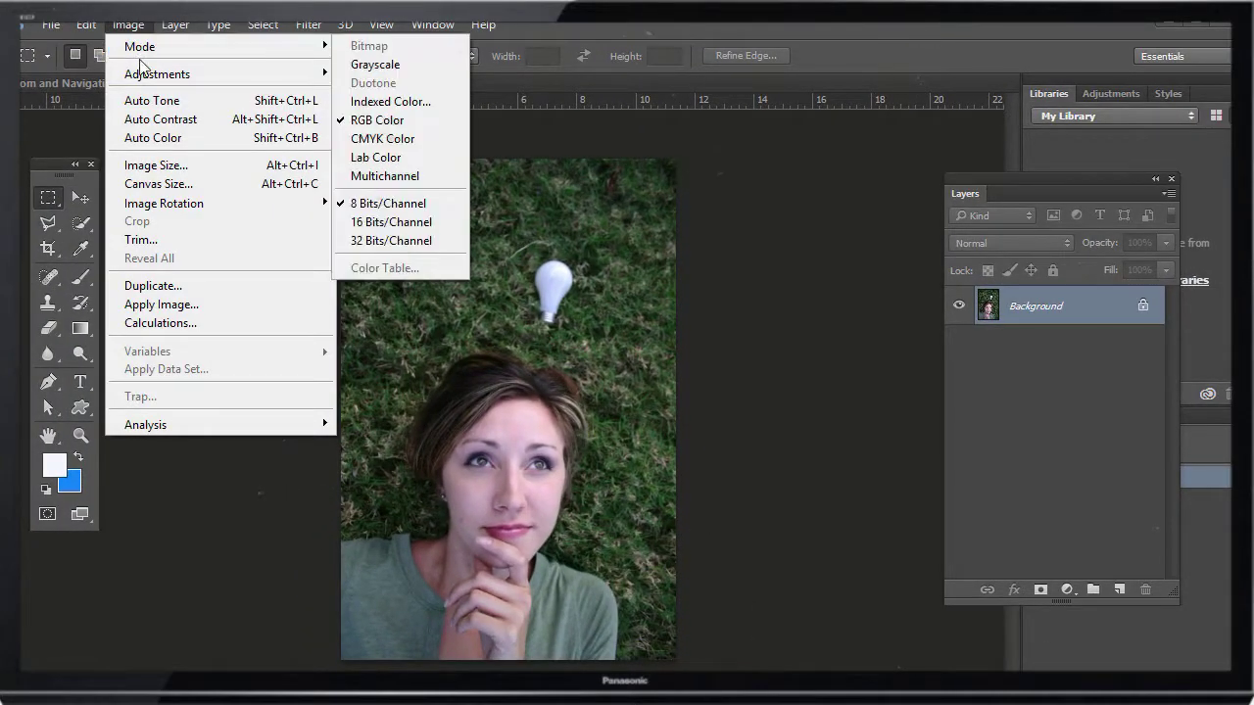
mouse_move(156, 73)
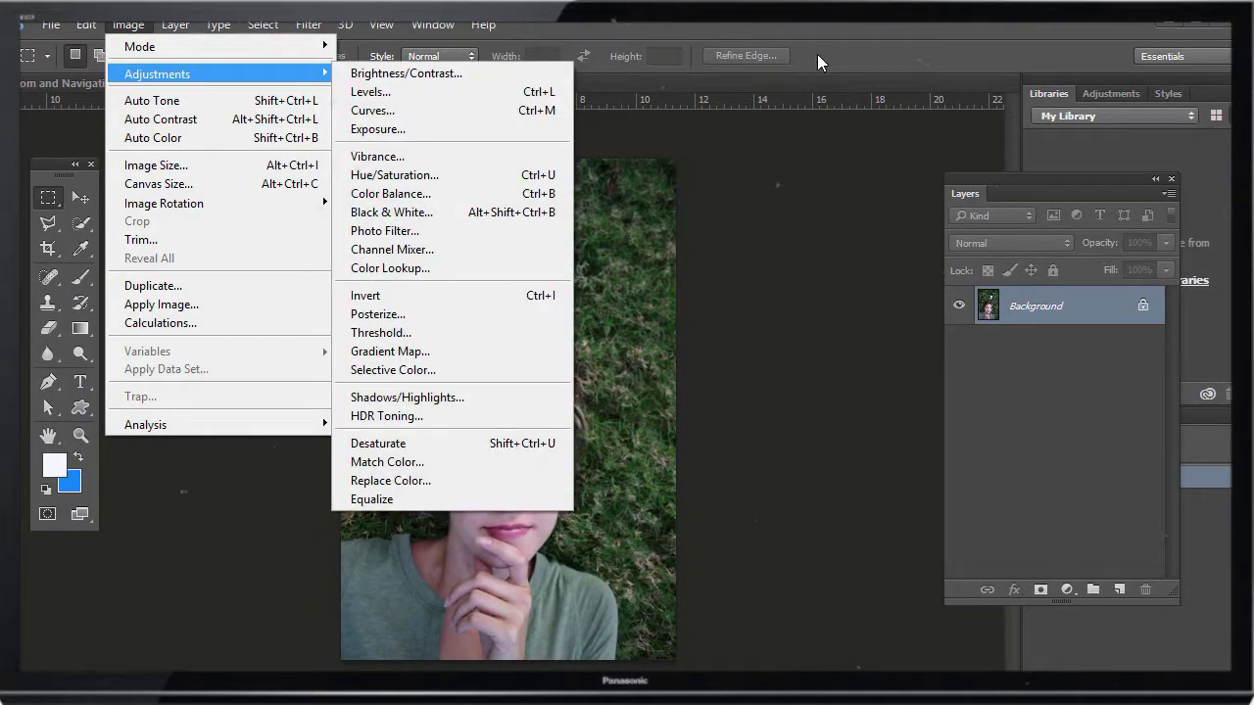
left_click(850, 53)
Add a Levels adjustment layer above the portrait and arrange its settings beside the layer list.
left_click_drag(1020, 193, 784, 147)
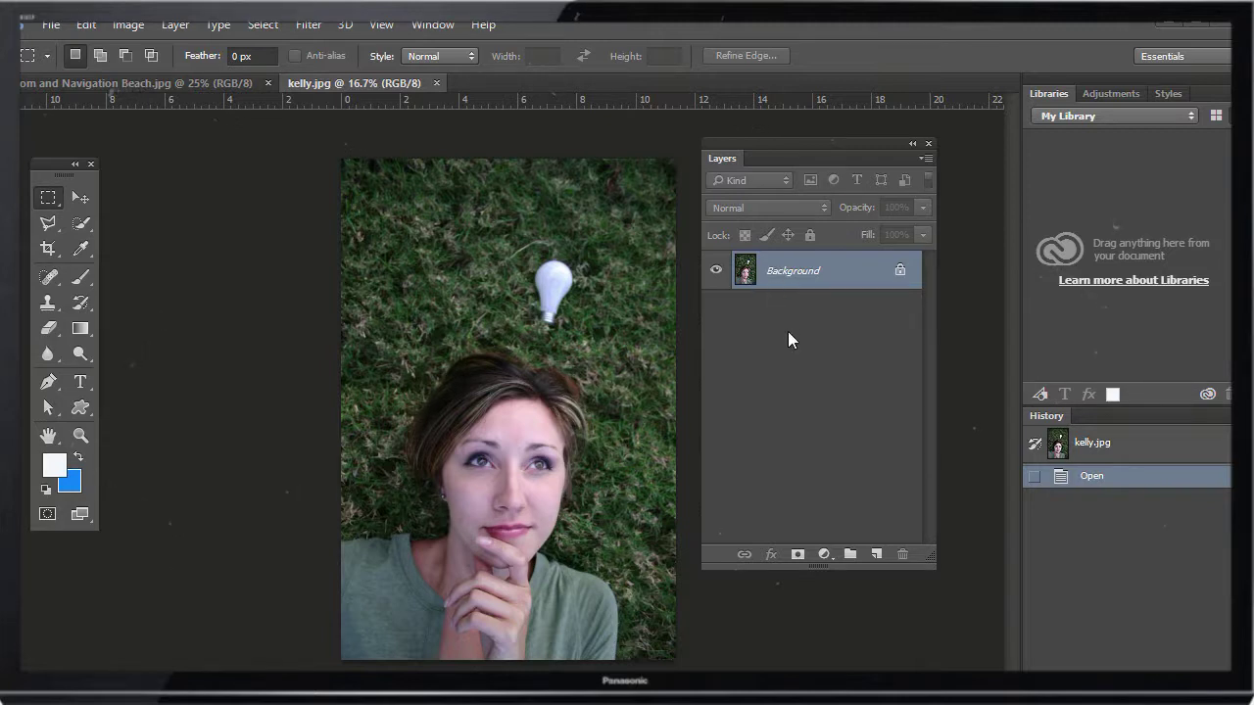
left_click(824, 555)
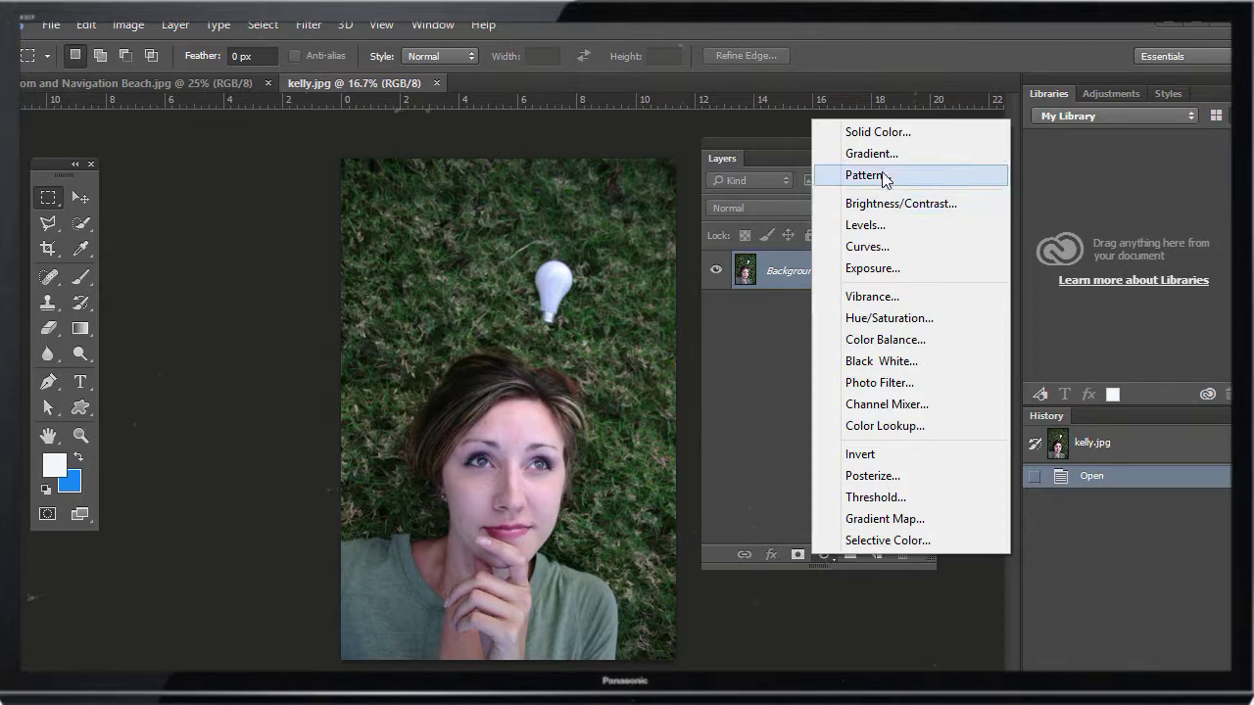
left_click(886, 225)
left_click_drag(123, 127, 682, 169)
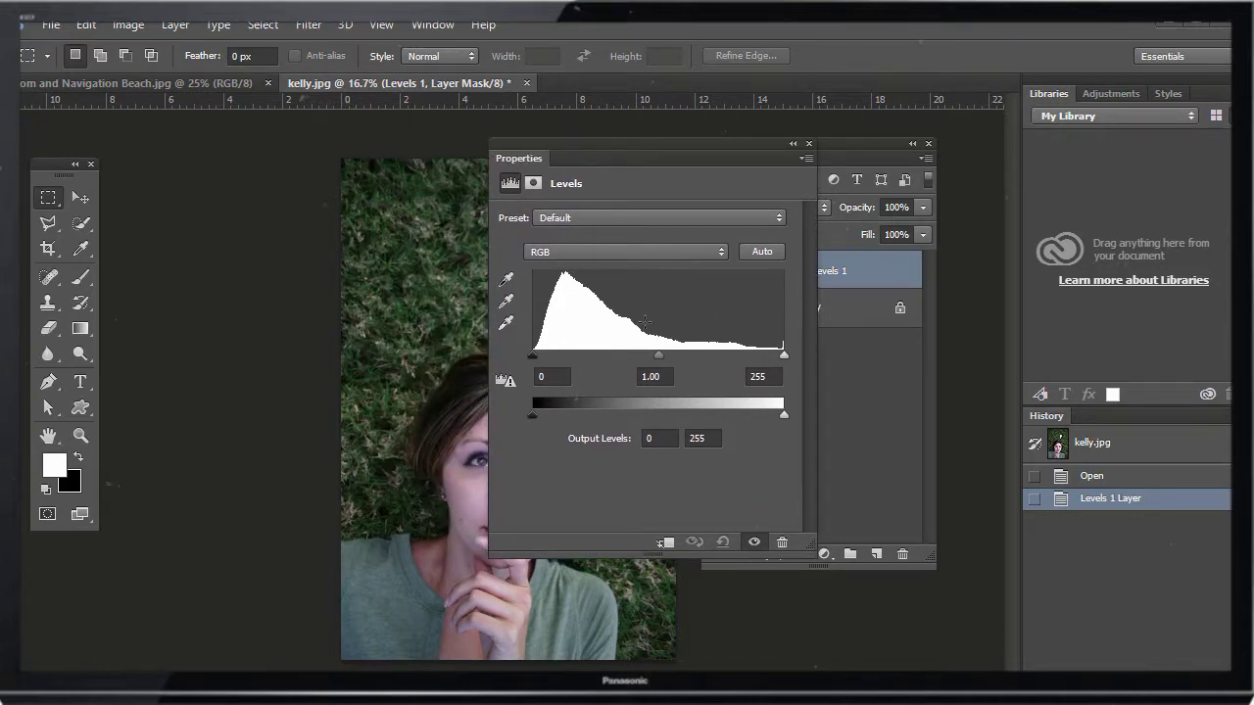
left_click_drag(857, 148, 1053, 169)
left_click_drag(650, 146, 687, 168)
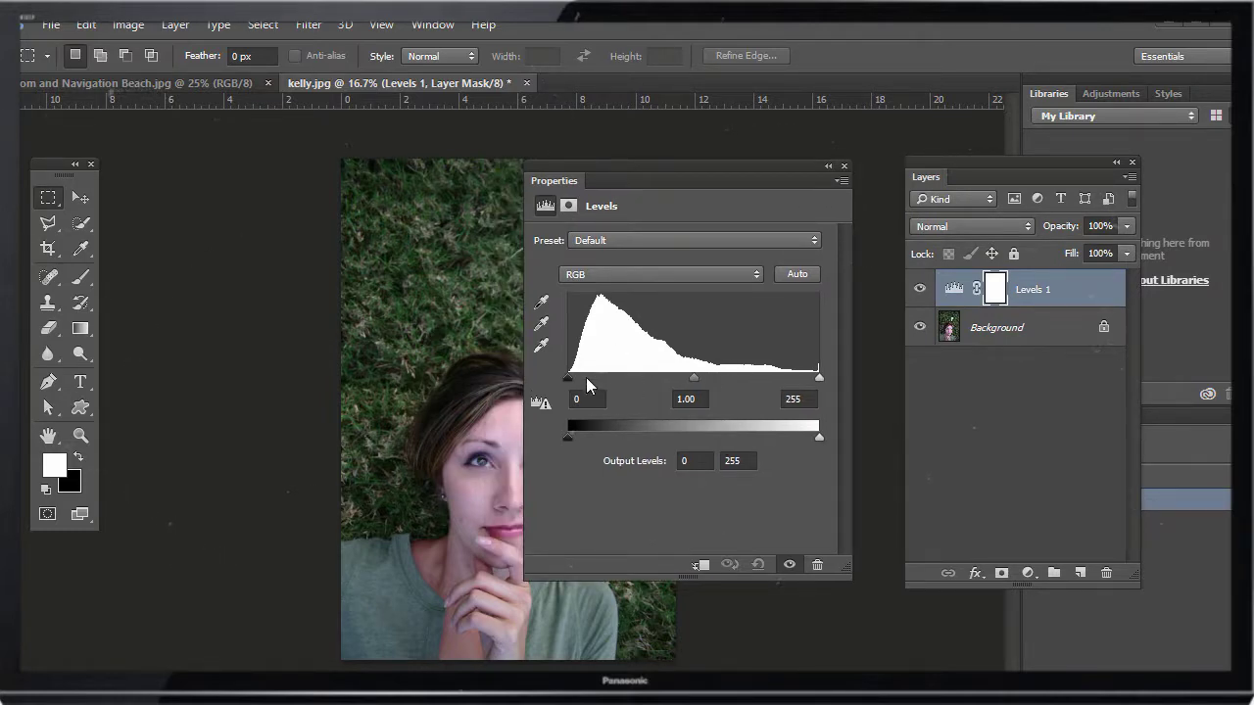
Try the Levels layer's input and output end sliders, set the midtone input level to 1.31 and close the settings.
left_click_drag(572, 382, 546, 378)
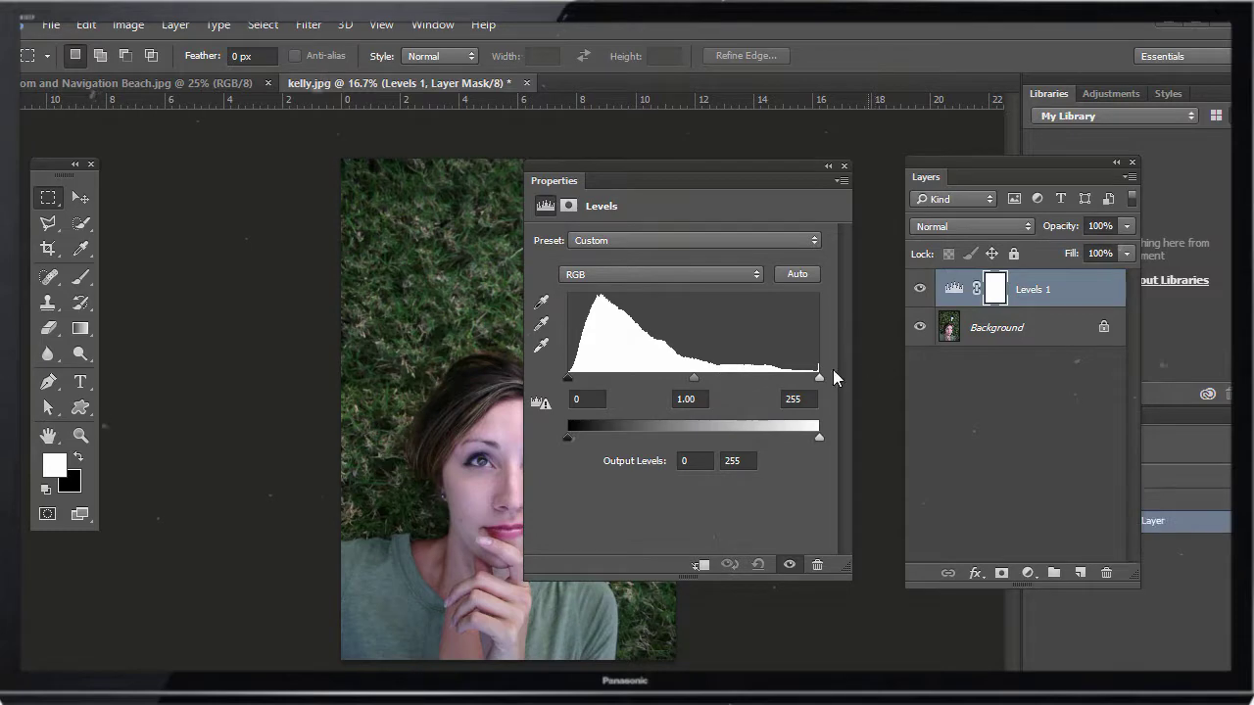
left_click_drag(818, 378, 855, 381)
left_click_drag(568, 439, 557, 439)
left_click_drag(819, 438, 888, 442)
mouse_move(688, 379)
left_mouse_down()
mouse_move(657, 382)
mouse_move(669, 381)
left_mouse_up()
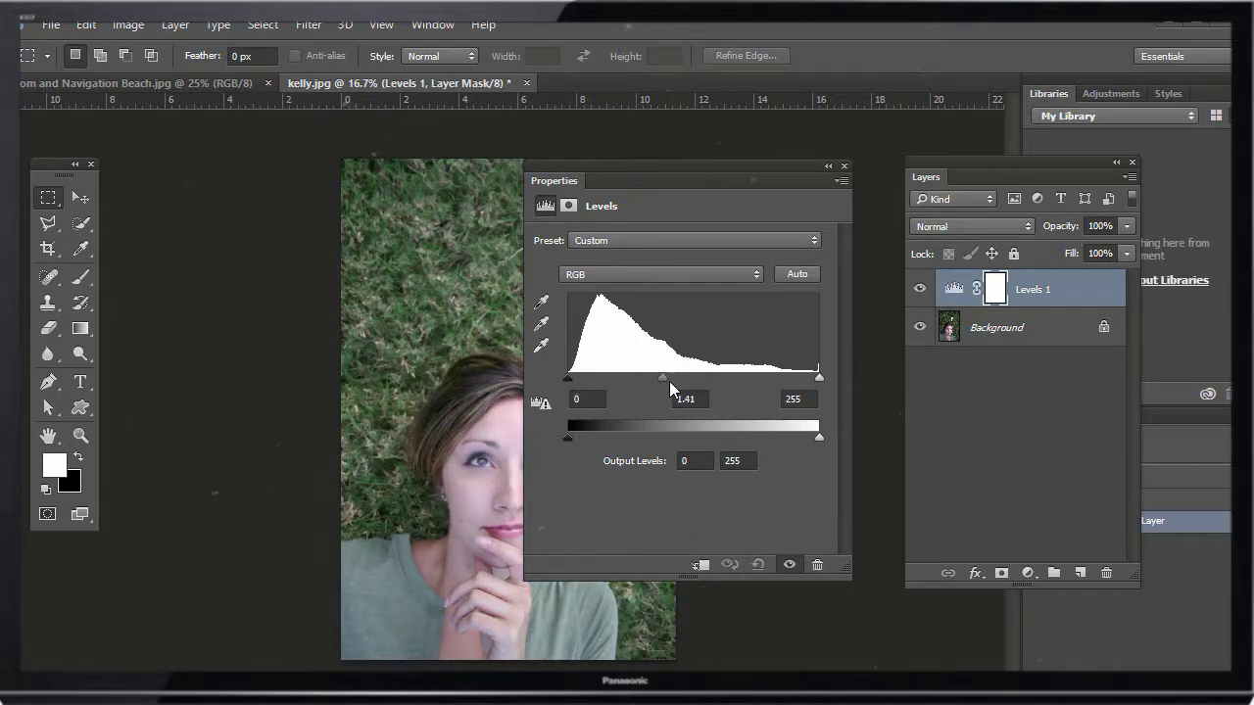
left_click(844, 166)
Reopen the settings of the portrait's Levels 1 layer for review and close them again.
left_click_drag(948, 164, 764, 169)
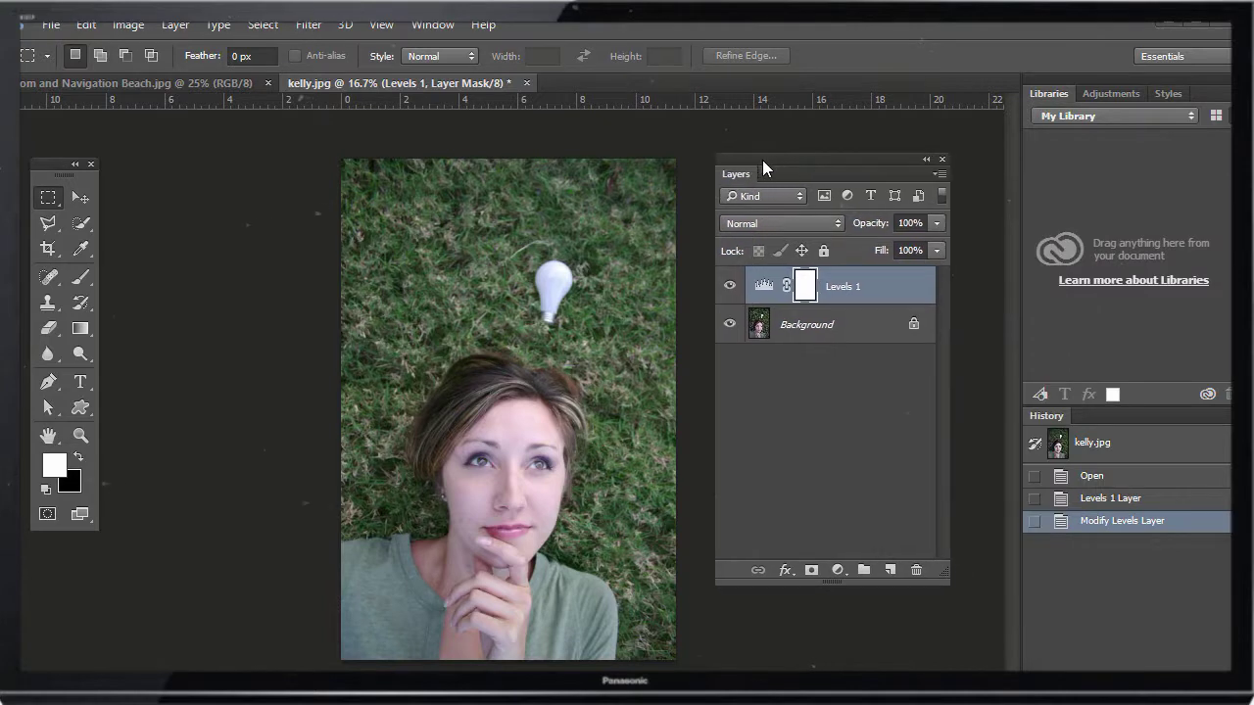
double_click(758, 284)
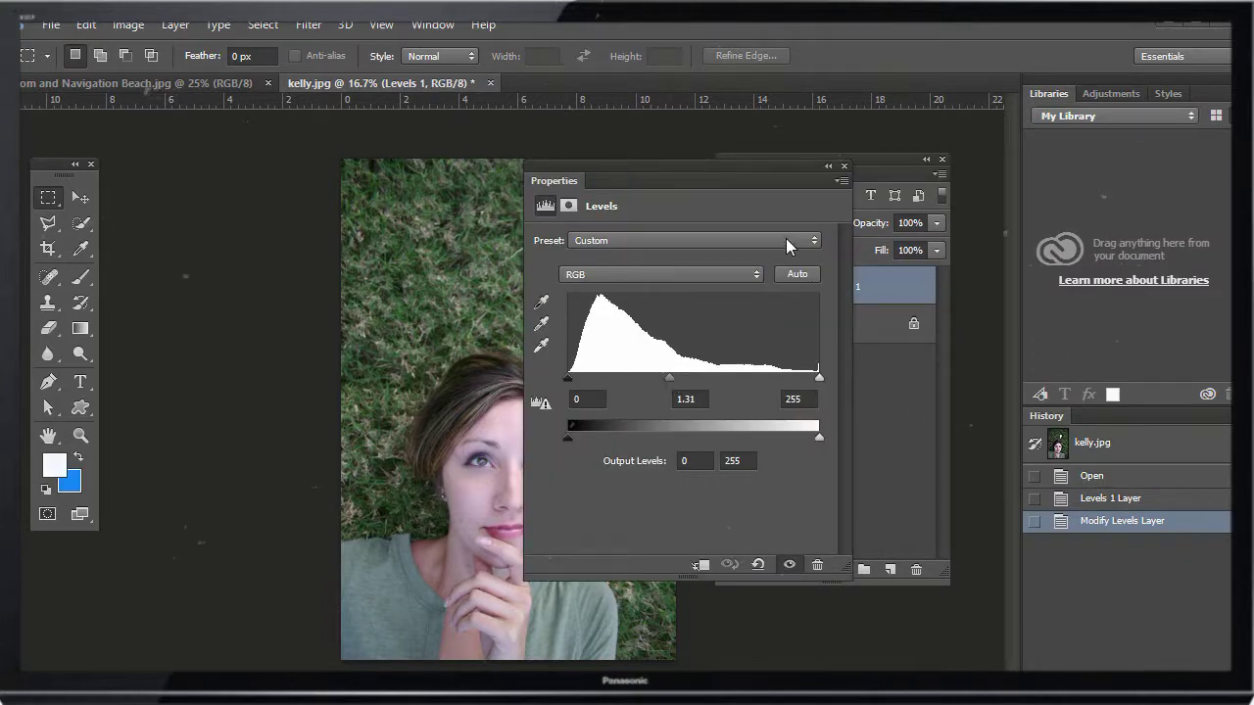
left_click(843, 166)
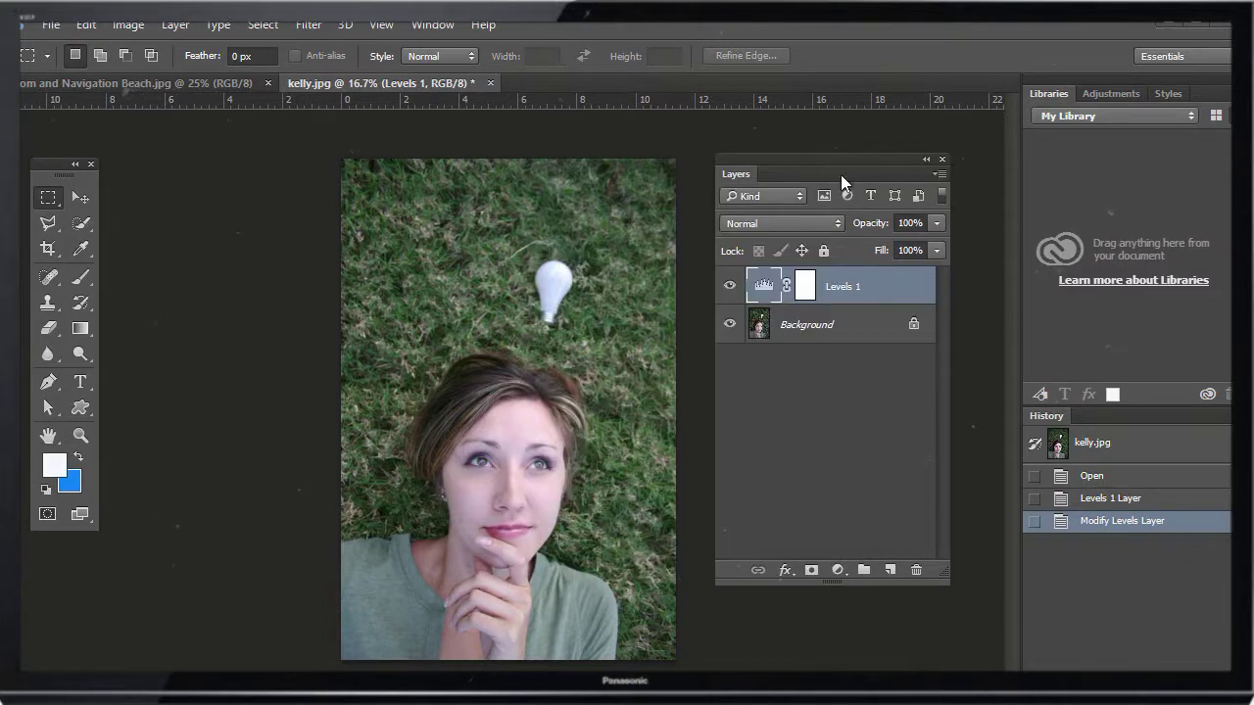
Paint black on the Levels 1 layer mask over the grass around the woman with the 400 px Brush.
left_click(804, 289)
left_click(81, 279)
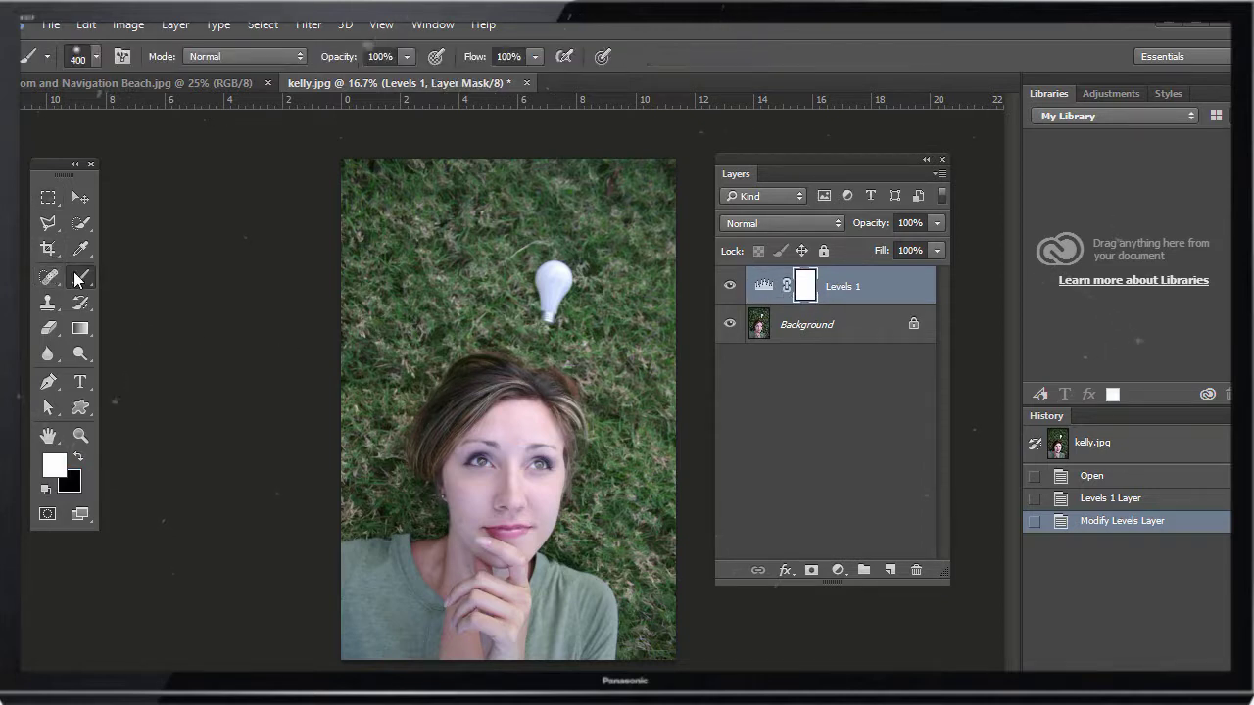
left_click(78, 456)
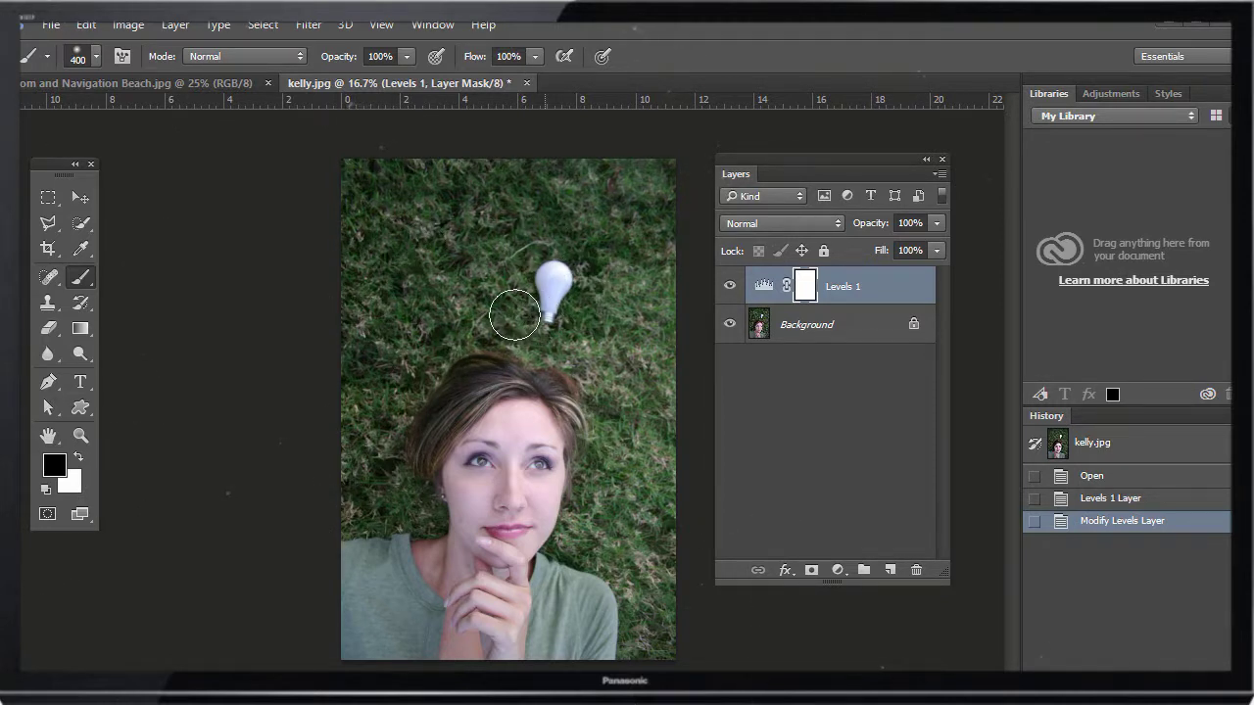
mouse_move(618, 430)
left_mouse_down()
mouse_move(649, 557)
mouse_move(648, 661)
mouse_move(676, 524)
mouse_move(641, 474)
mouse_move(616, 227)
mouse_move(599, 334)
mouse_move(691, 164)
mouse_move(651, 263)
left_mouse_up()
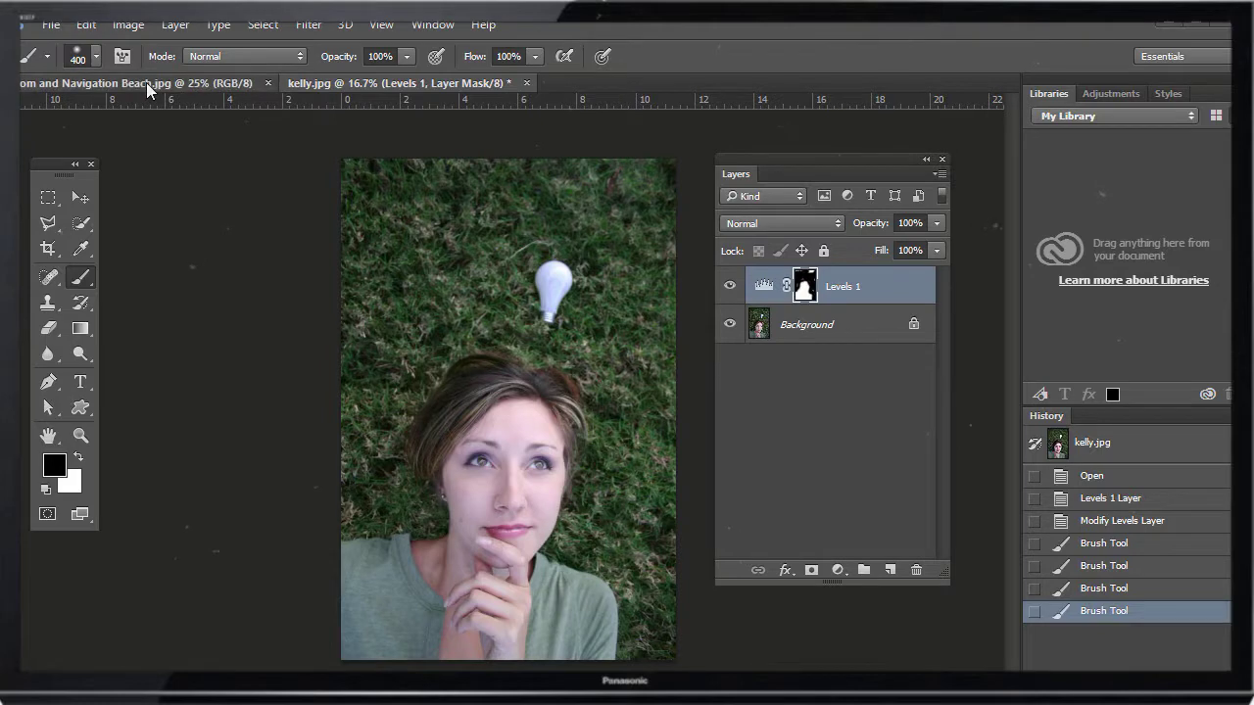
Switch to the Zoom and Navigation Beach.jpg photo, add a Levels adjustment layer and arrange its settings beside the layer list.
left_click(146, 82)
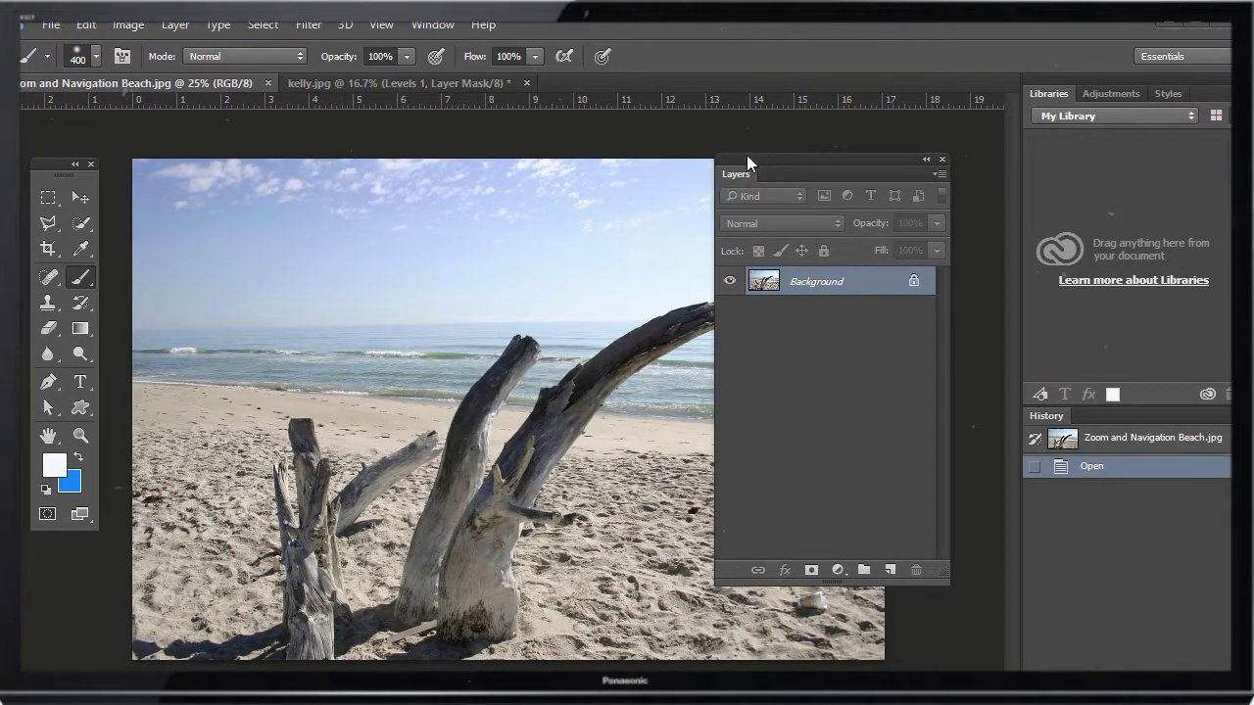
left_click_drag(769, 159, 922, 159)
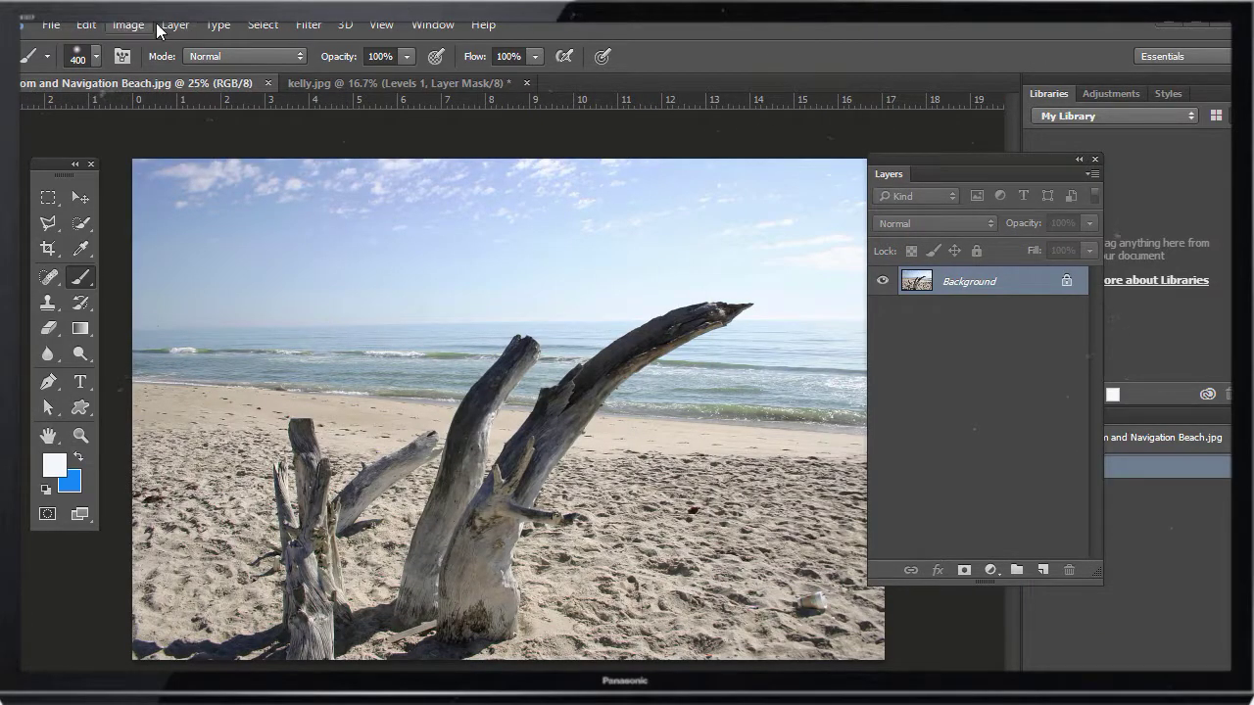
left_click(991, 570)
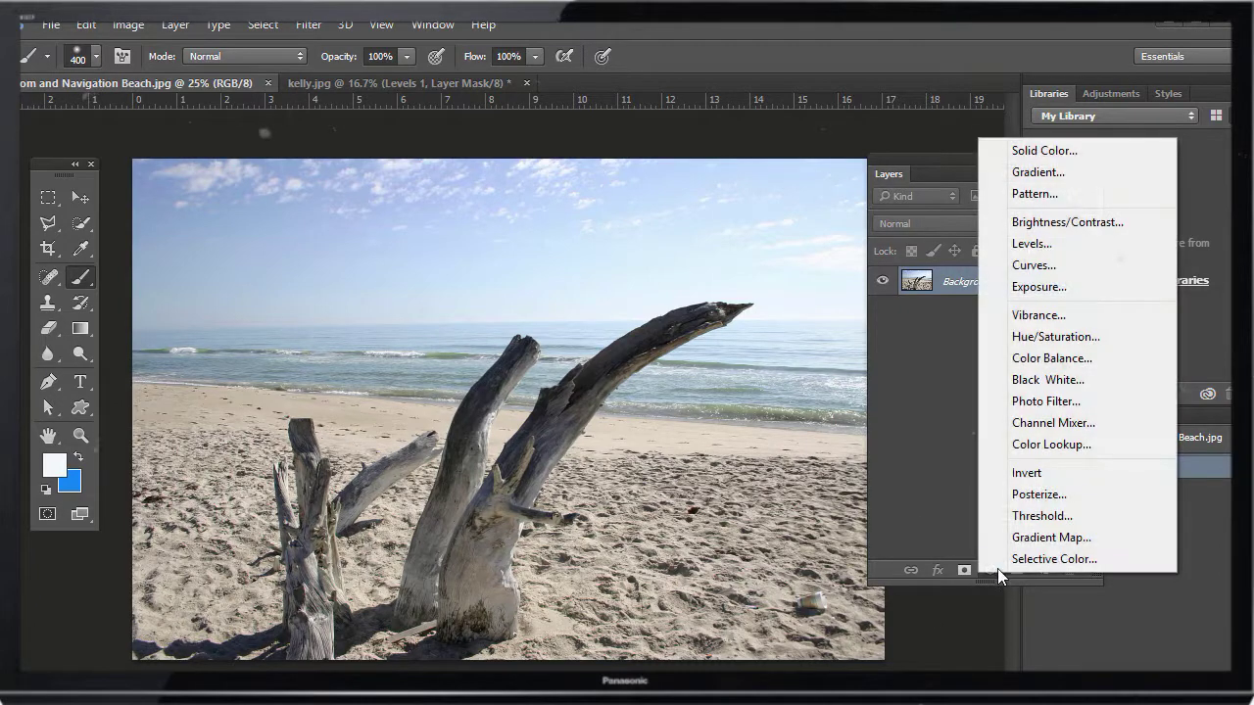
left_click(1078, 242)
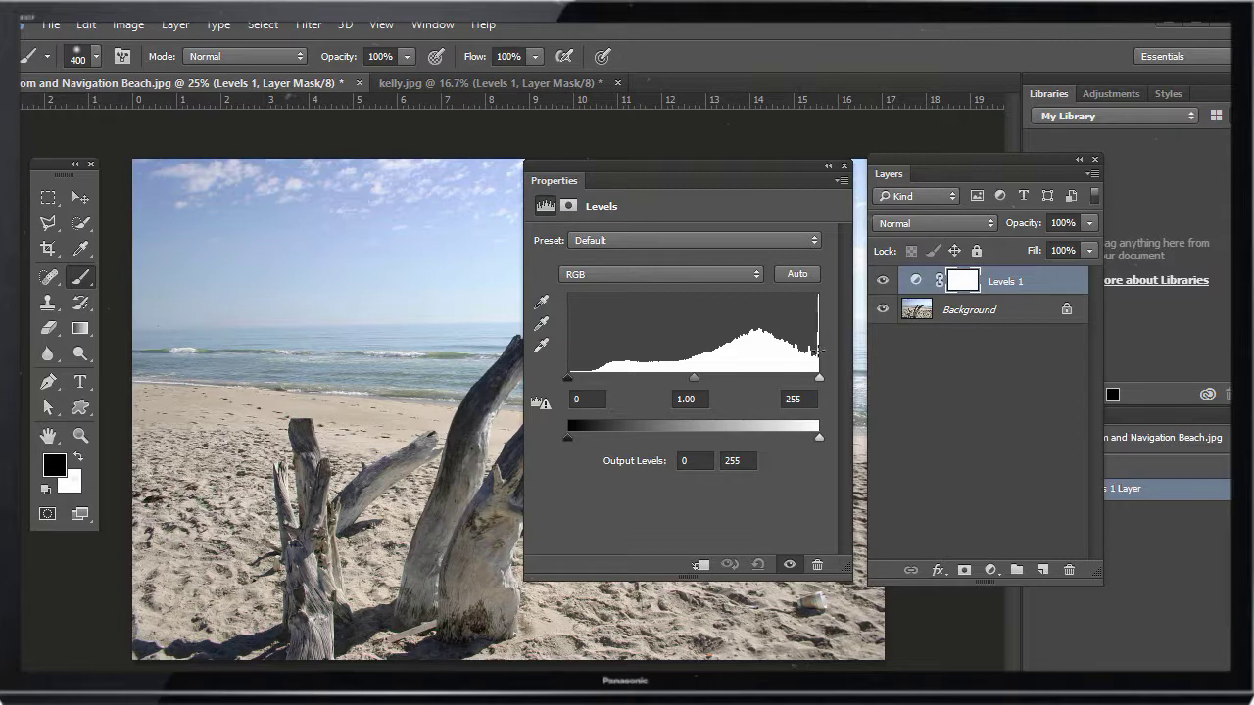
left_click_drag(801, 178, 419, 431)
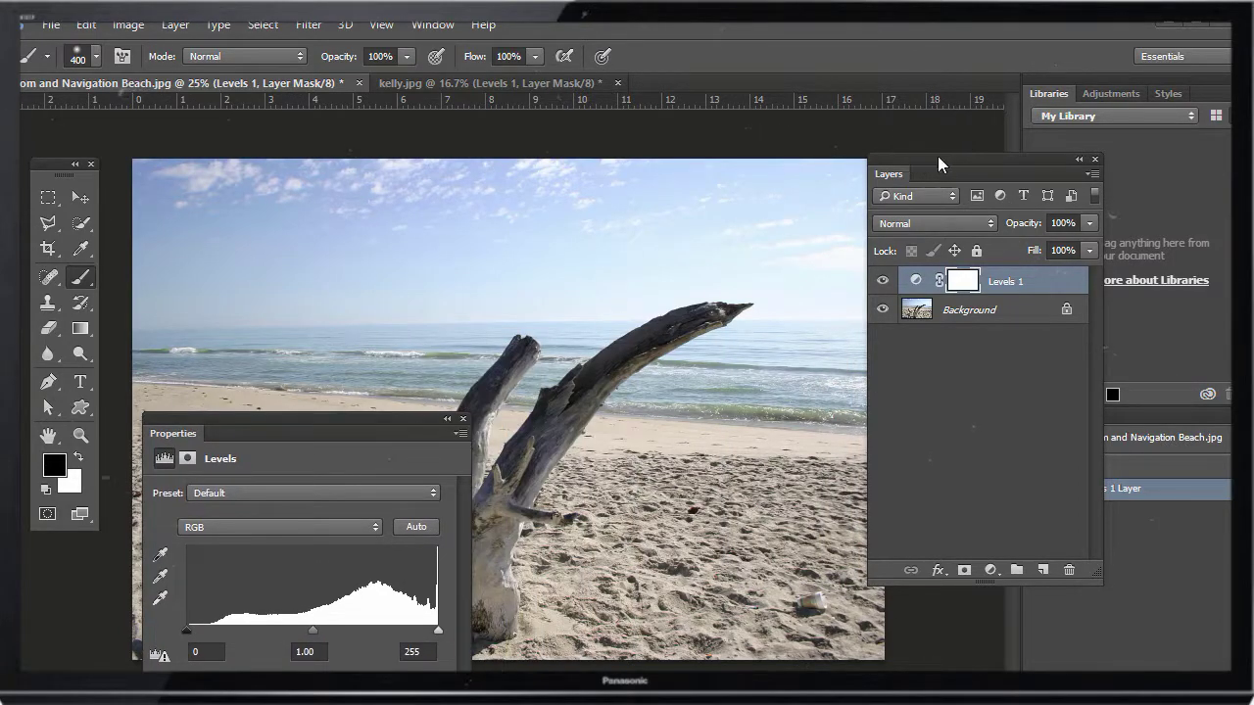
left_click_drag(943, 164, 1066, 161)
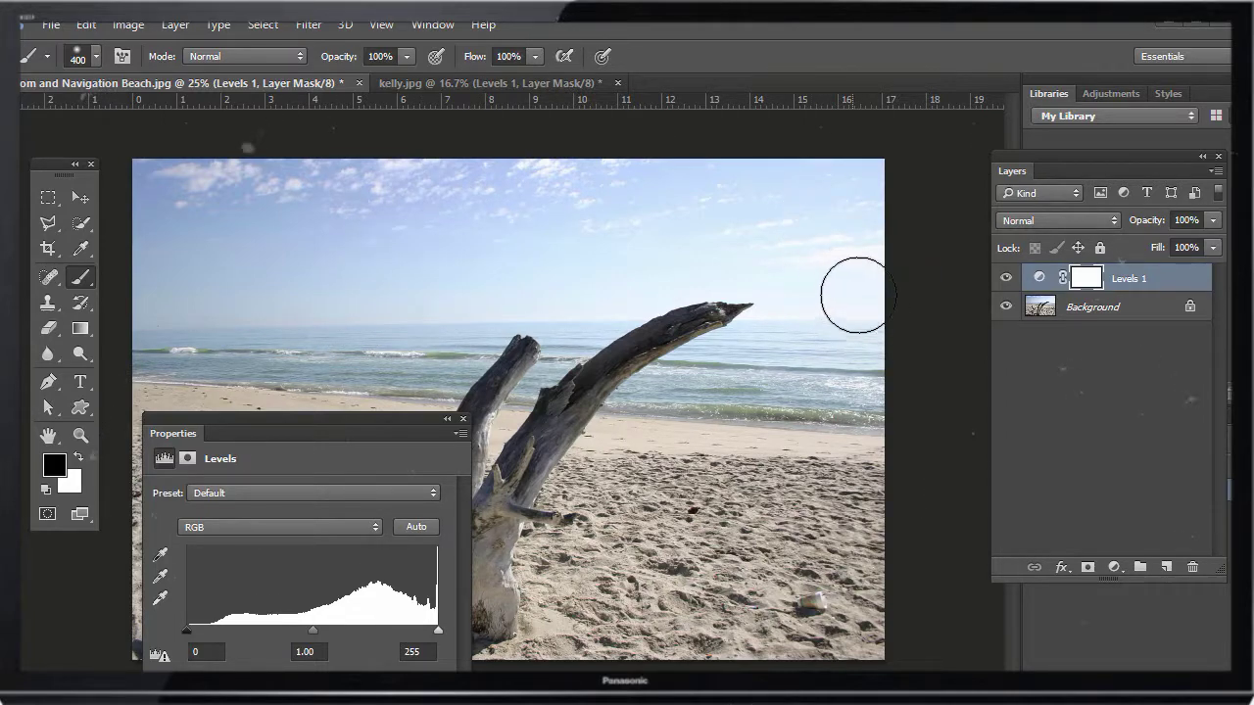
left_click_drag(261, 431, 684, 253)
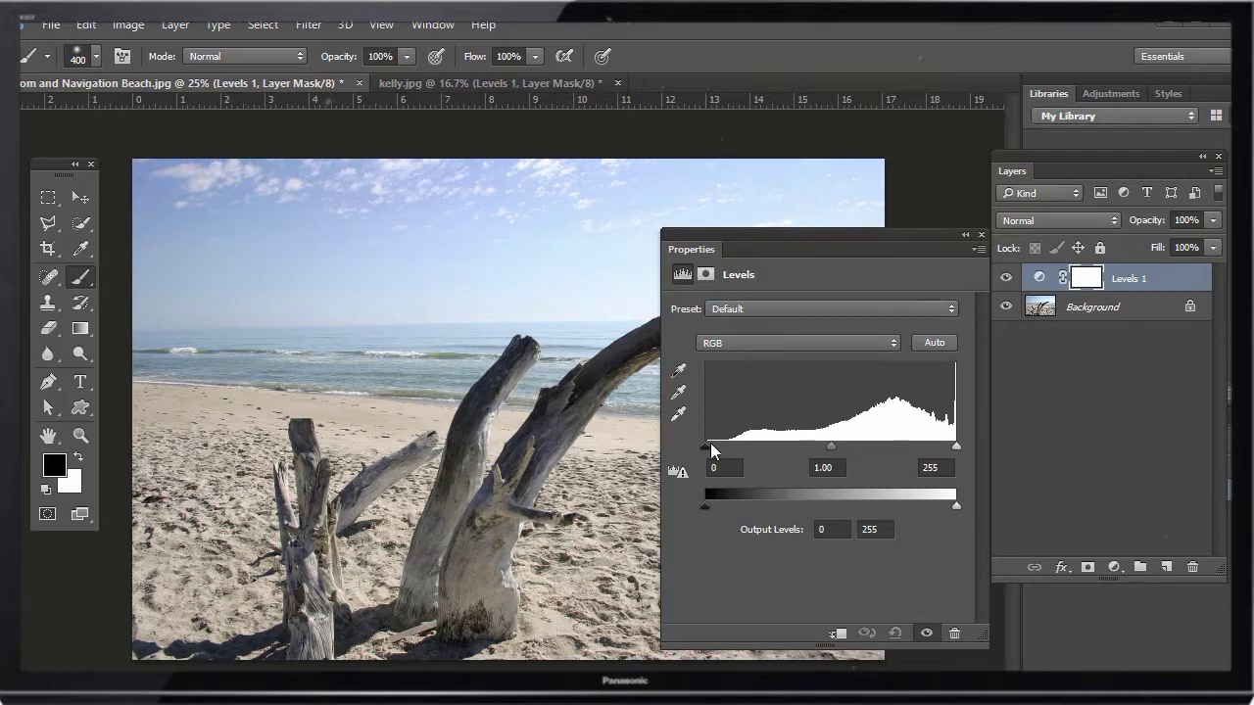
Apply the automatic levels correction to the beach photo and set the black input level to 20.
left_click(935, 343)
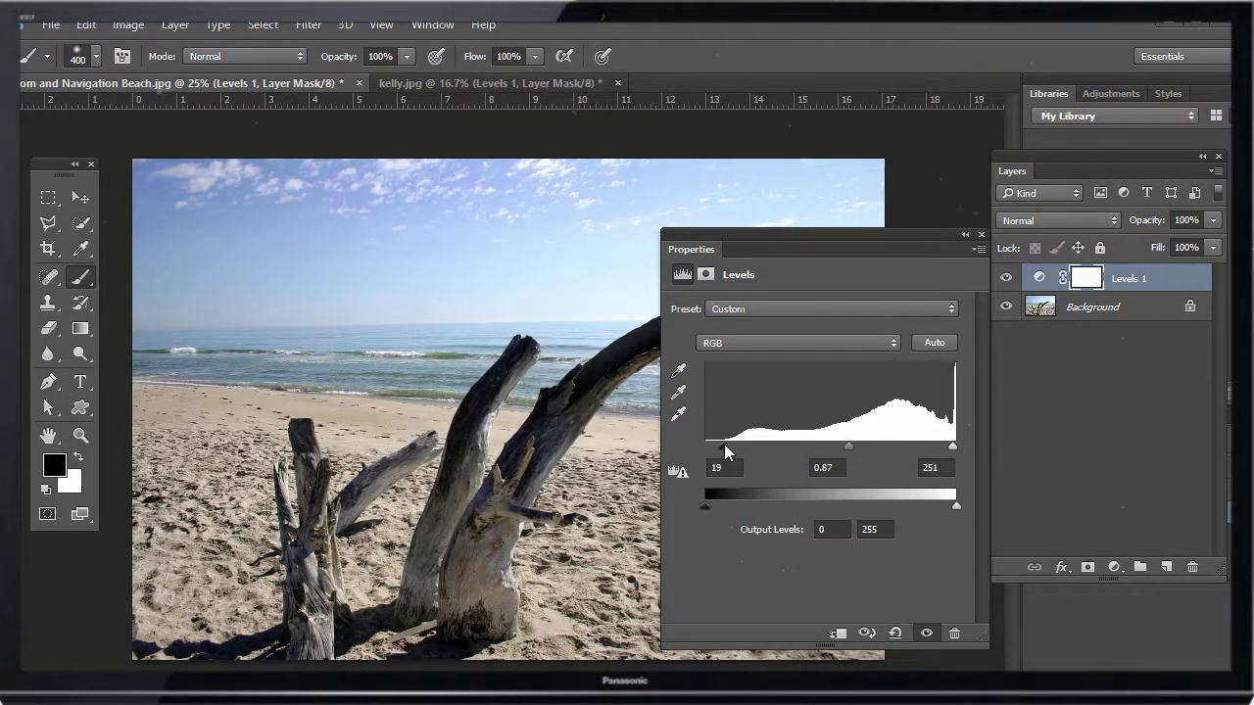
left_click_drag(724, 446, 725, 446)
mouse_move(729, 451)
left_mouse_down()
mouse_move(701, 449)
mouse_move(726, 450)
left_mouse_up()
mouse_move(846, 448)
left_mouse_down()
mouse_move(867, 445)
mouse_move(832, 450)
mouse_move(846, 452)
left_mouse_up()
Compare the beach photo with the Levels 1 layer hidden and shown.
left_click(1008, 280)
left_click(1008, 280)
left_click(1008, 280)
left_click(1008, 281)
Set the midtone input level to 1.34, compare the beach photo with and without the Levels layer, and close the settings.
left_click_drag(842, 446, 806, 447)
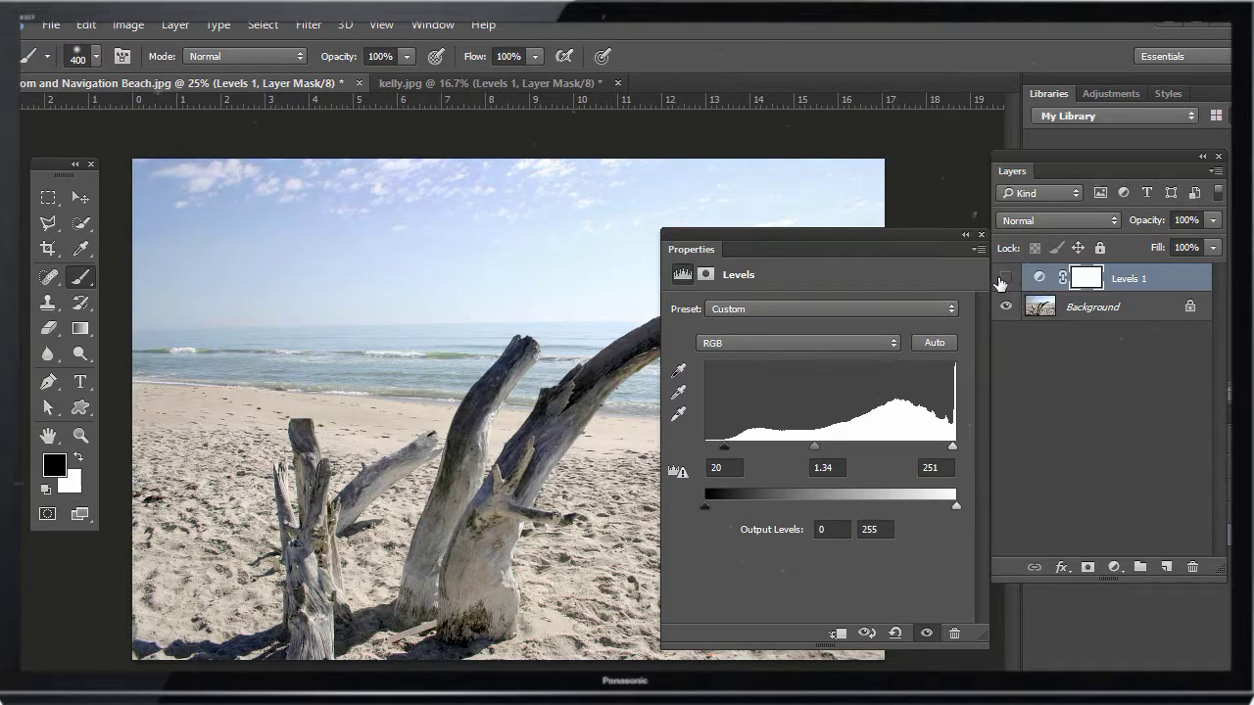
left_click(1001, 281)
left_click(1001, 281)
left_click(982, 234)
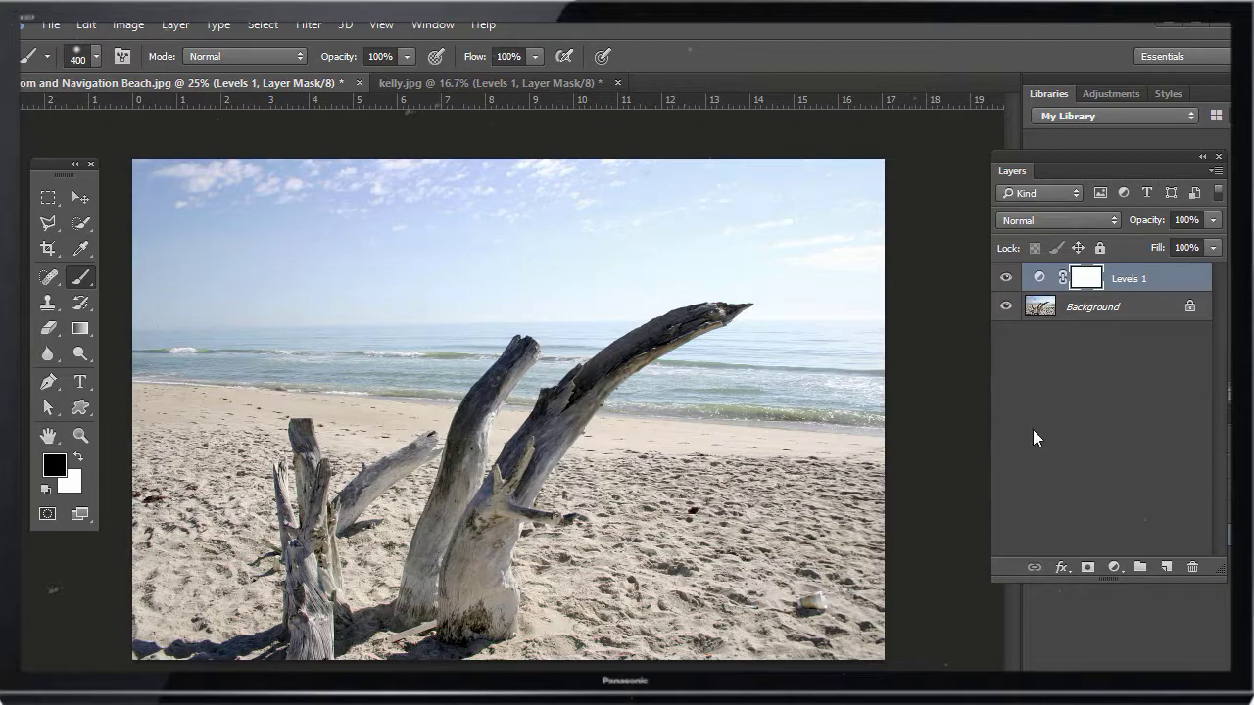